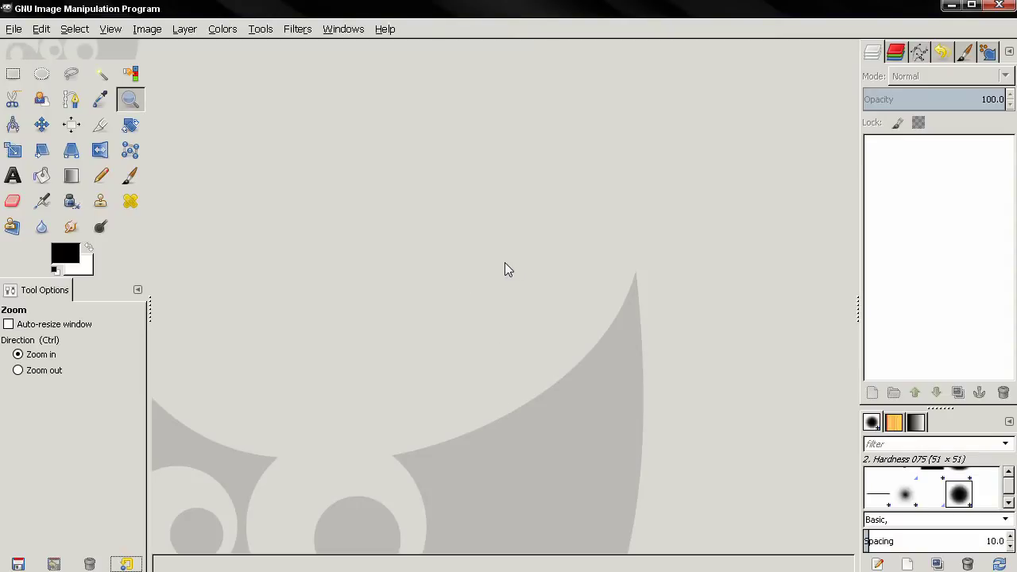
Step: Create a new 3000 × 3000 px image and fill its background with black
{"action": "left_click", "coordinate": [13, 30]}
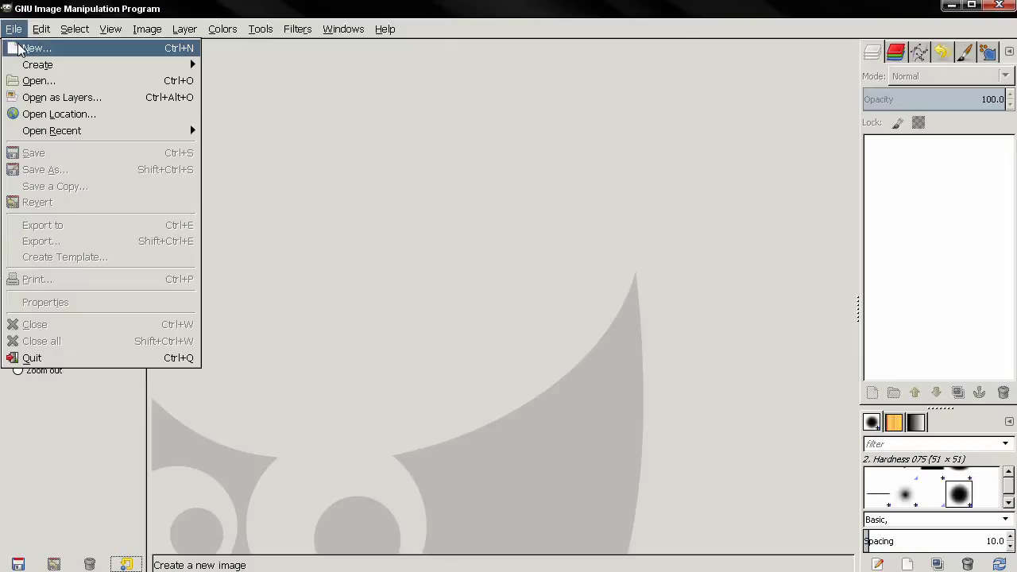
{"action": "left_click", "coordinate": [24, 46]}
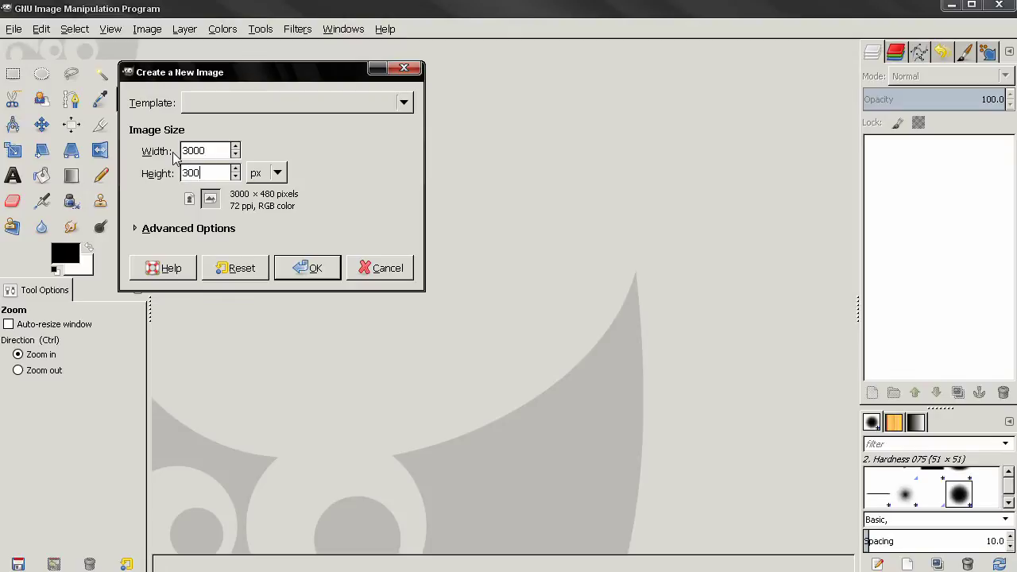
{"action": "left_click", "coordinate": [325, 268]}
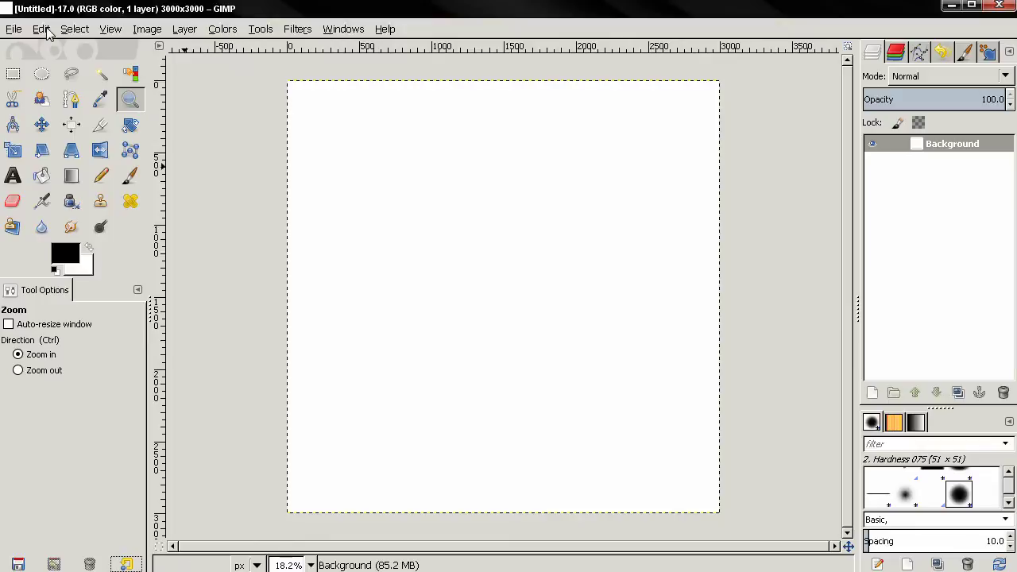
{"action": "left_click", "coordinate": [41, 29]}
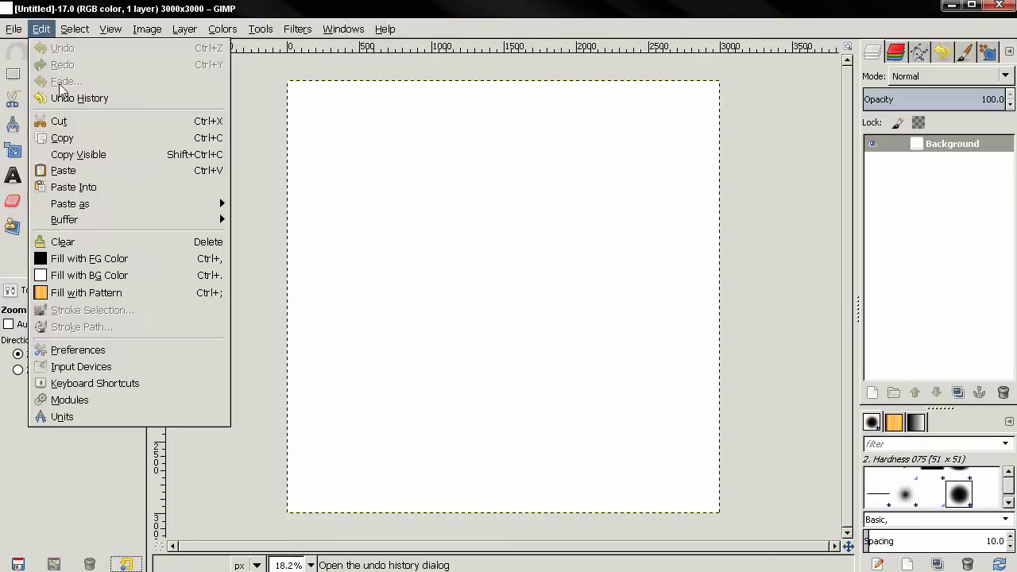
{"action": "left_click", "coordinate": [83, 264]}
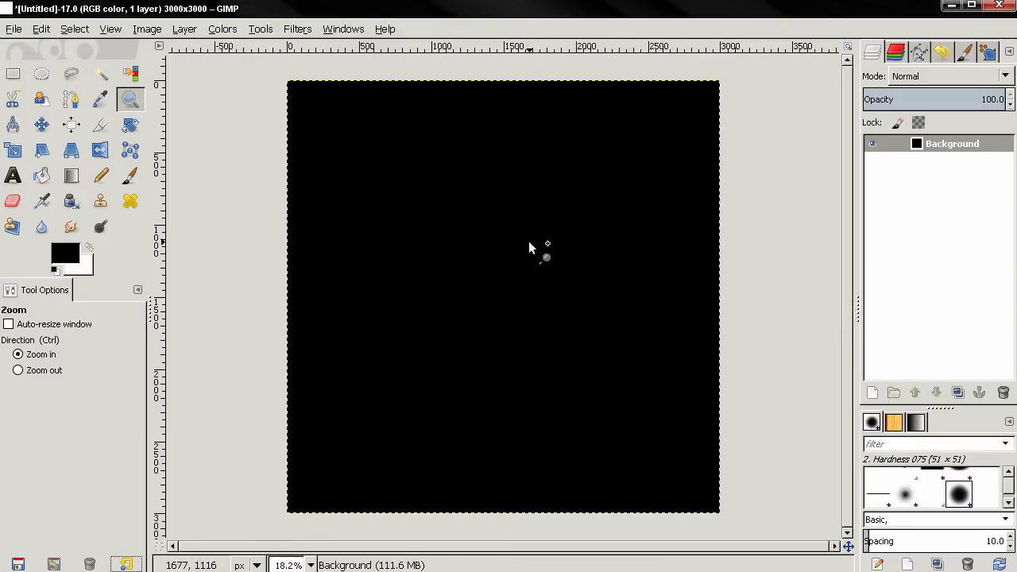
Step: Open the wood photo 1395142_59463701.jpg as a new layer above the black background
{"action": "left_click", "coordinate": [14, 30]}
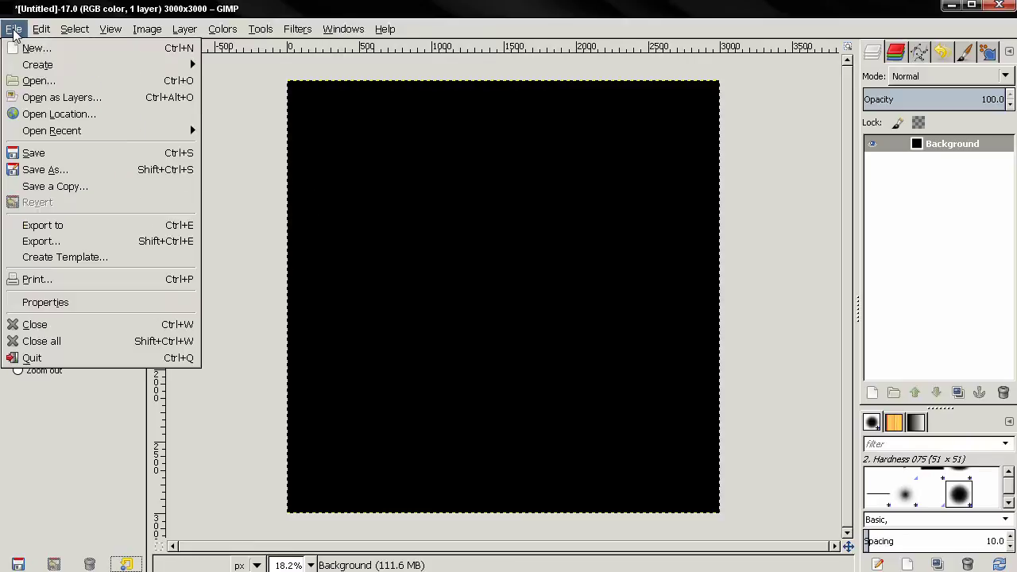
{"action": "left_click", "coordinate": [38, 81]}
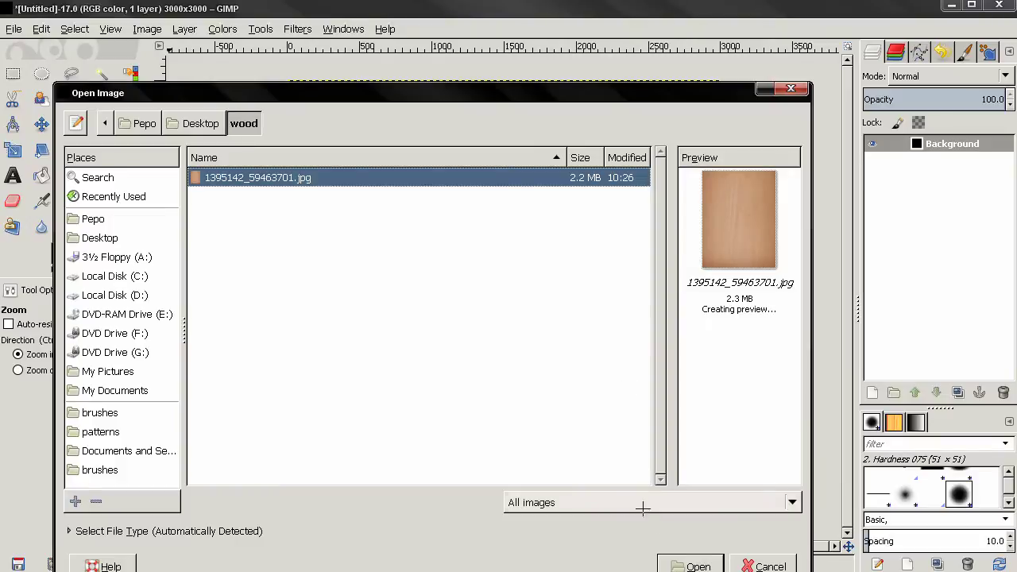
{"action": "left_click", "coordinate": [693, 564]}
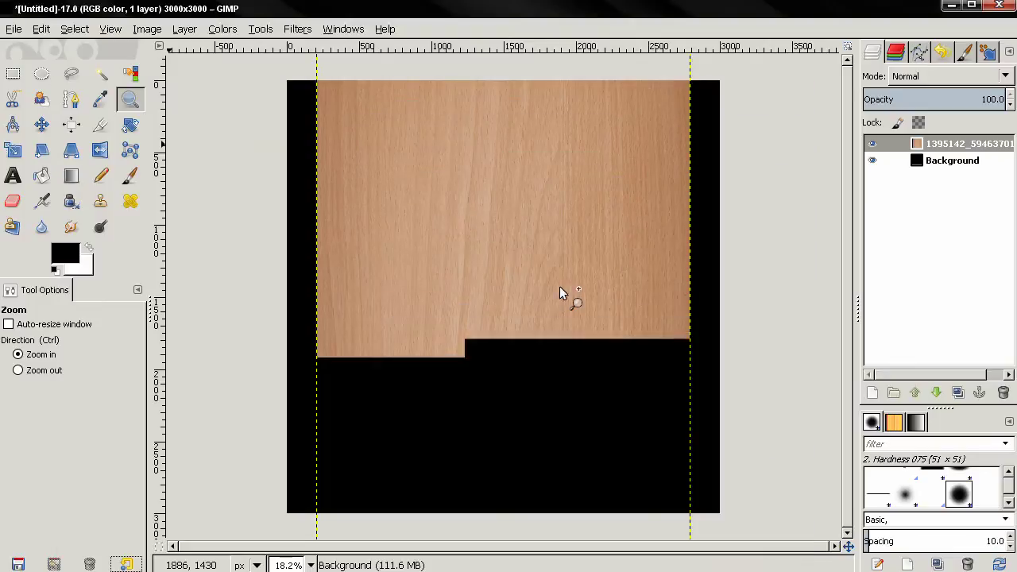
Step: Type 'Wood' on the wood texture in white at text size 600
{"action": "left_click", "coordinate": [12, 175]}
{"action": "left_click", "coordinate": [446, 255]}
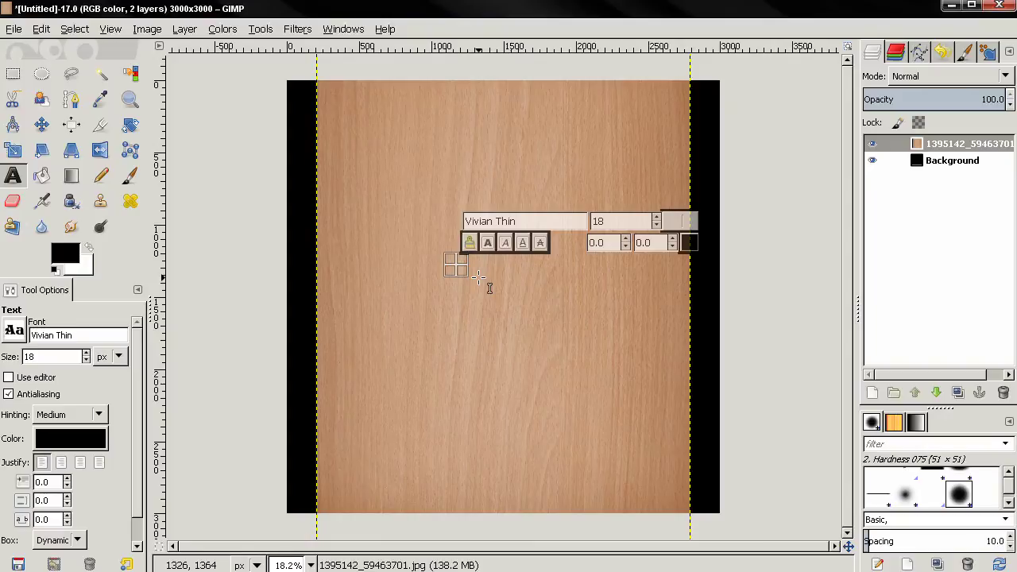
{"action": "type", "text": "W"}
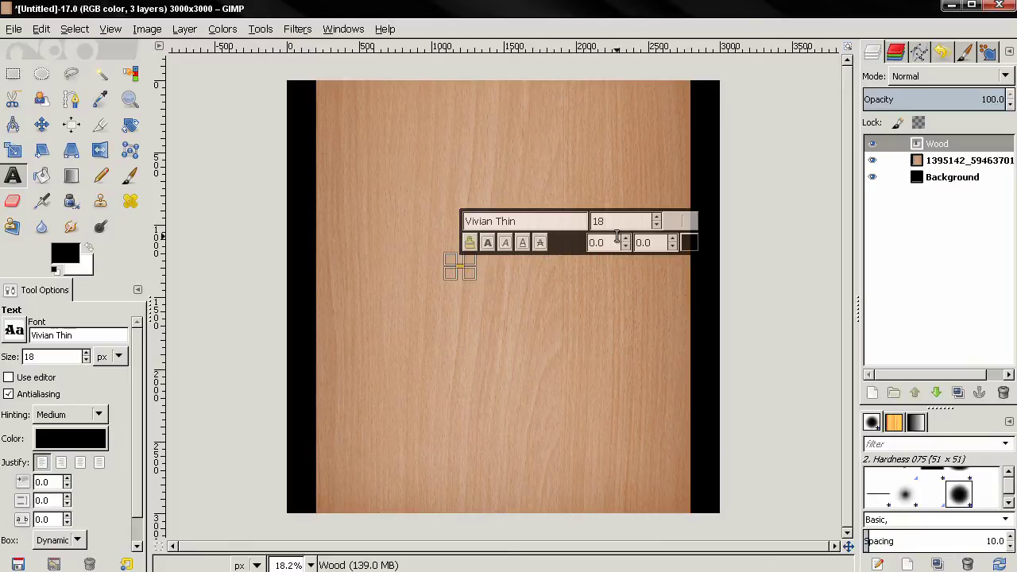
{"action": "left_click", "coordinate": [687, 241]}
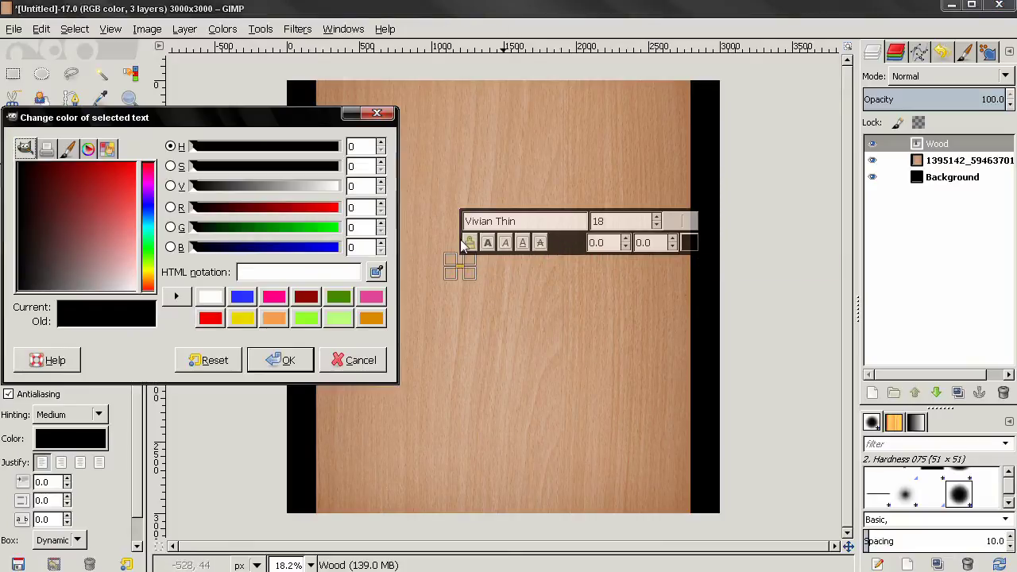
{"action": "left_click", "coordinate": [209, 296]}
{"action": "left_click", "coordinate": [267, 360]}
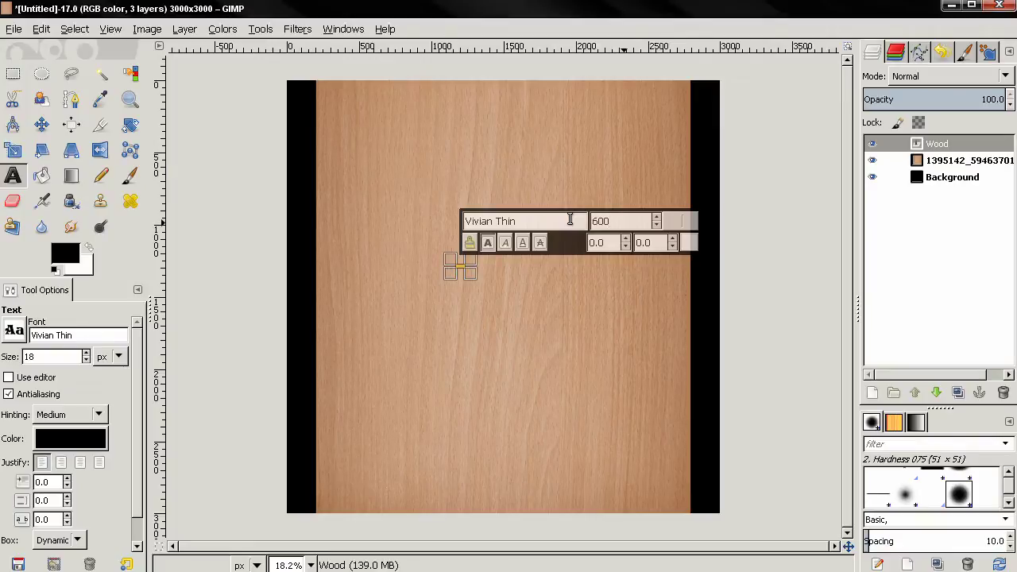
{"action": "key", "text": "Return"}
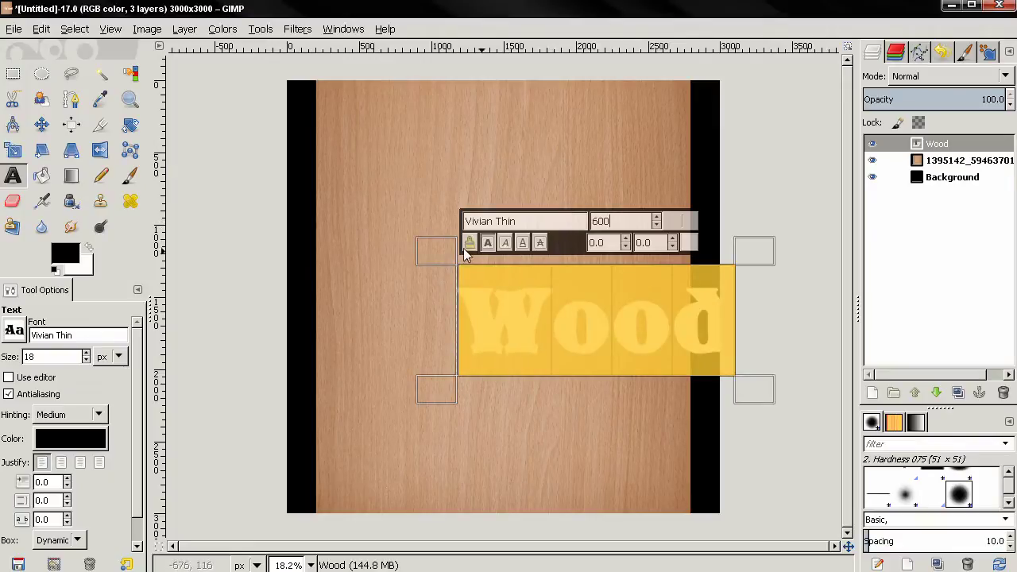
Step: Set the text's font to Vivian Thin
{"action": "left_click", "coordinate": [27, 333]}
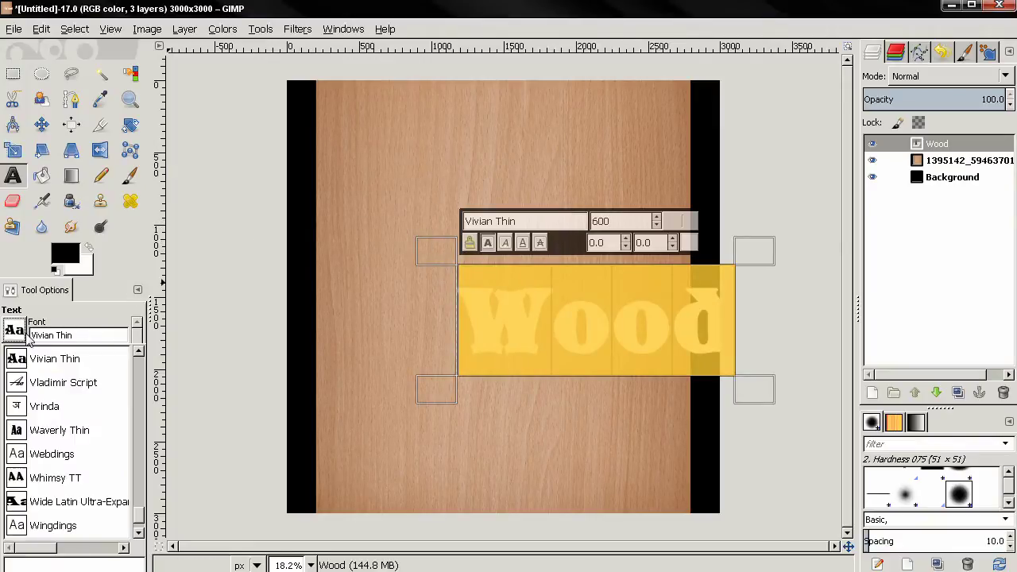
{"action": "left_click", "coordinate": [71, 336]}
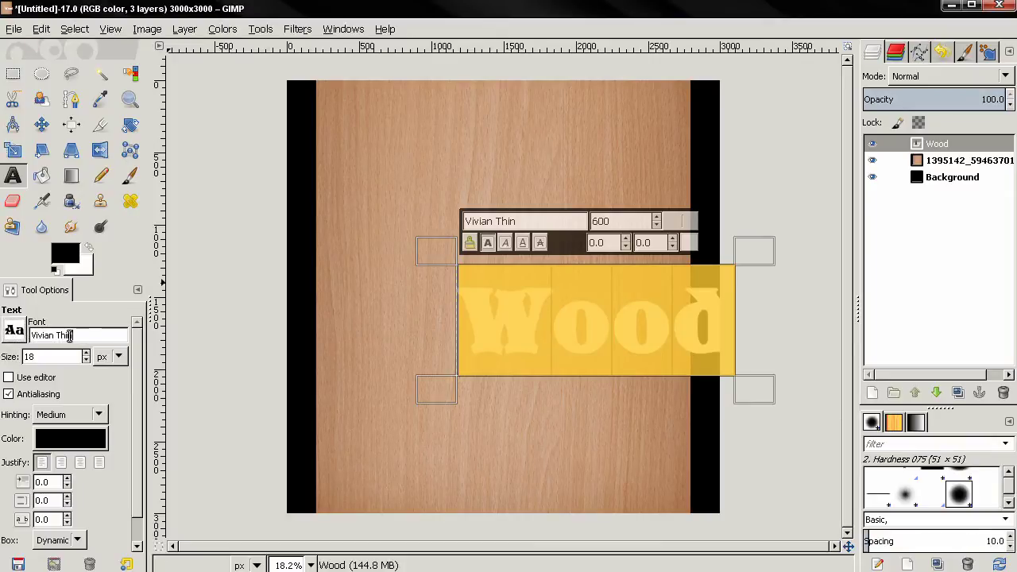
{"action": "type", "text": "viv"}
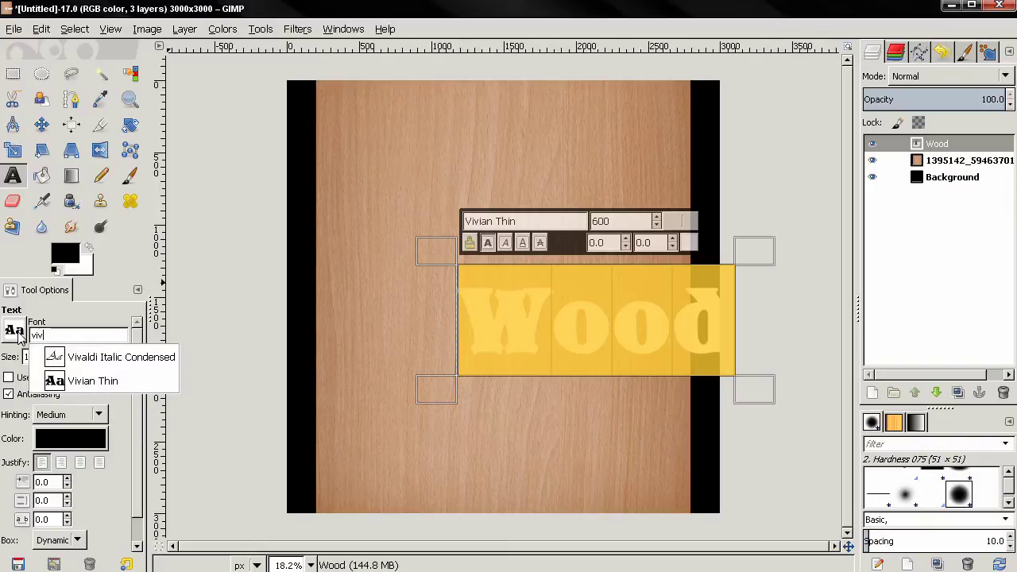
{"action": "left_click", "coordinate": [93, 386]}
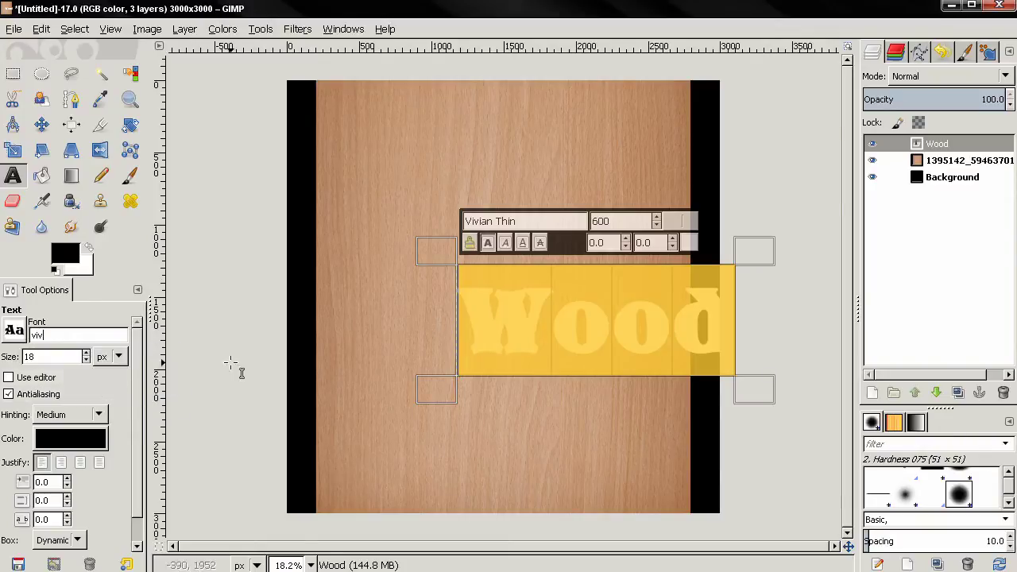
Step: Centre the Wood text on the wood and add an alpha channel to the wood layer
{"action": "left_click", "coordinate": [41, 124]}
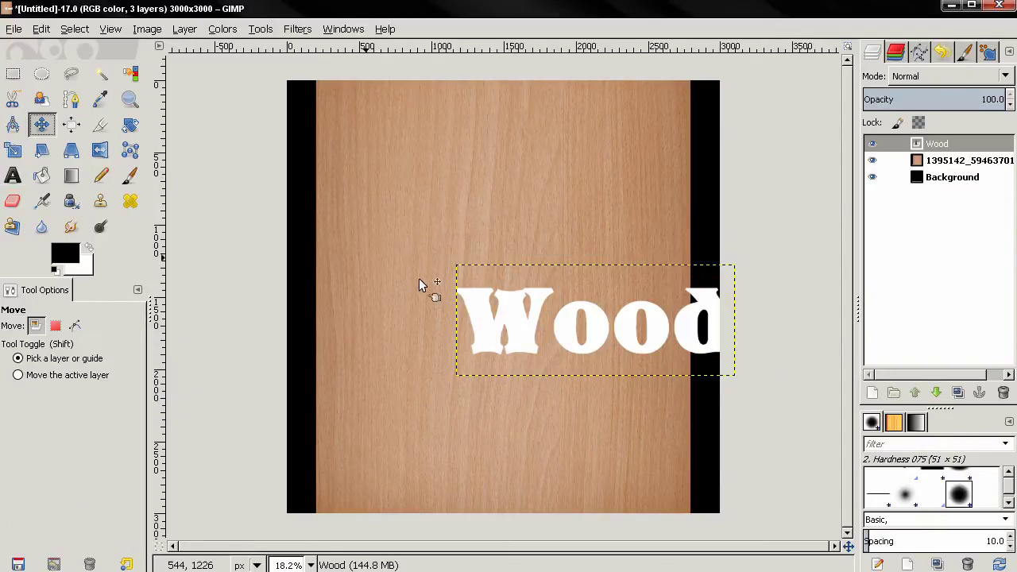
{"action": "left_click_drag", "start_coordinate": [516, 332], "coordinate": [424, 303]}
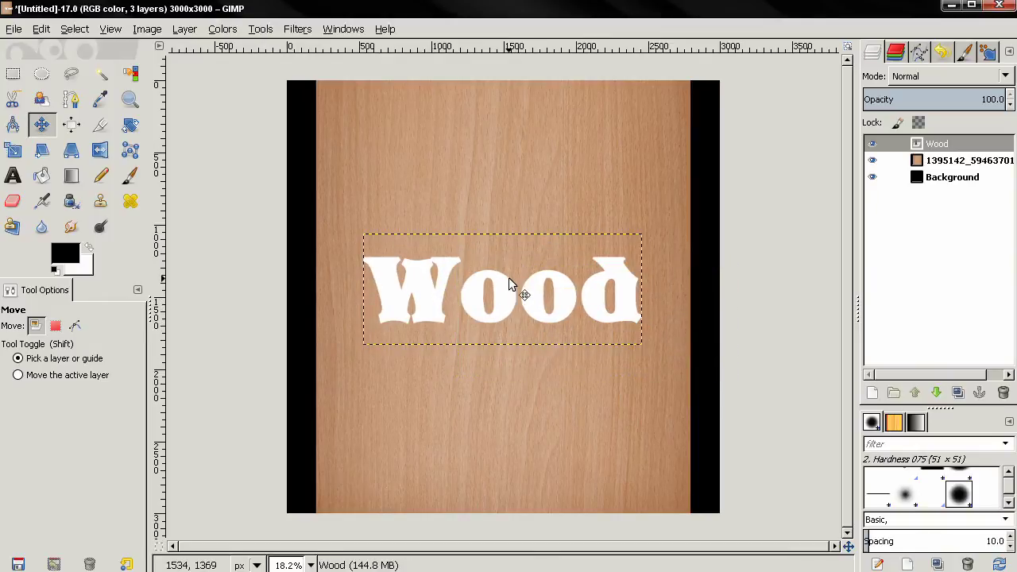
{"action": "left_click", "coordinate": [950, 161]}
{"action": "right_click", "coordinate": [938, 162]}
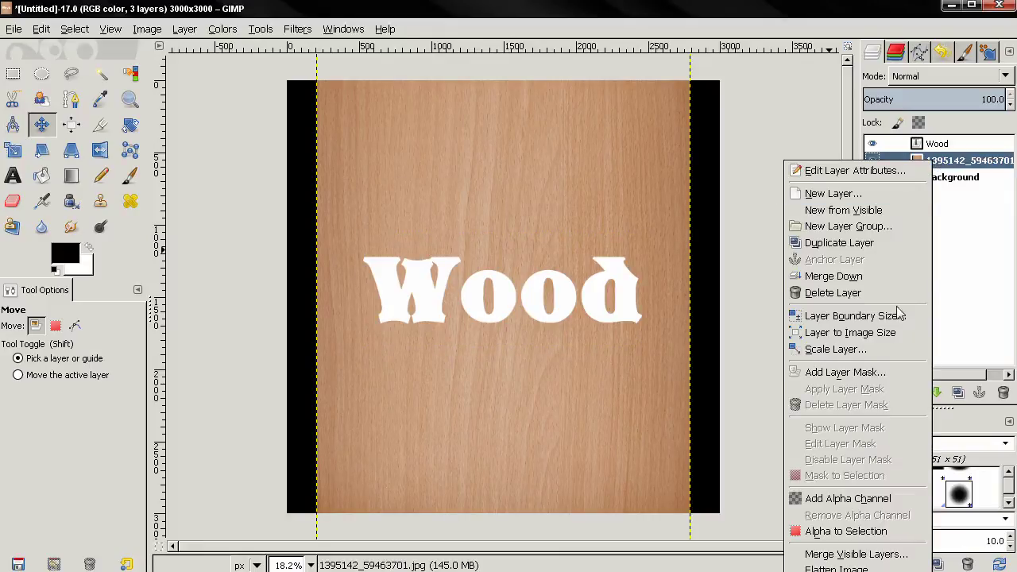
{"action": "left_click", "coordinate": [825, 498]}
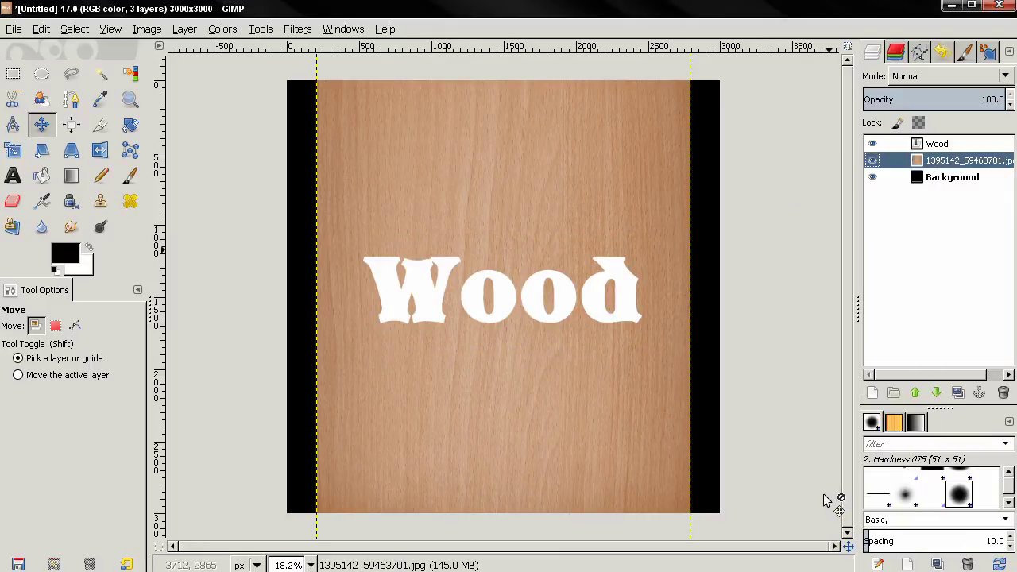
Step: Select the white letters by colour, invert the selection, and delete the wood outside them
{"action": "left_click", "coordinate": [130, 73]}
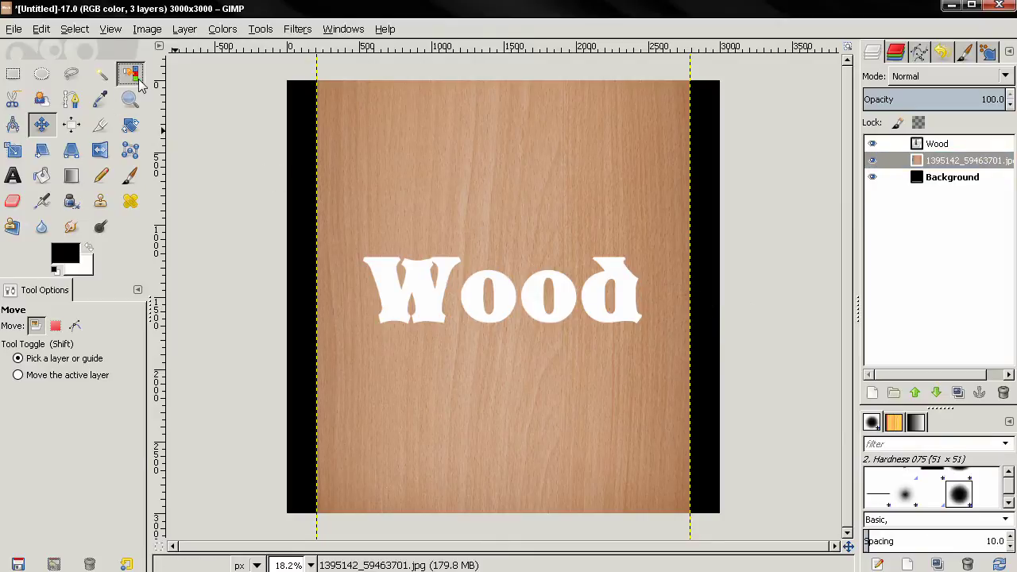
{"action": "left_click", "coordinate": [937, 148]}
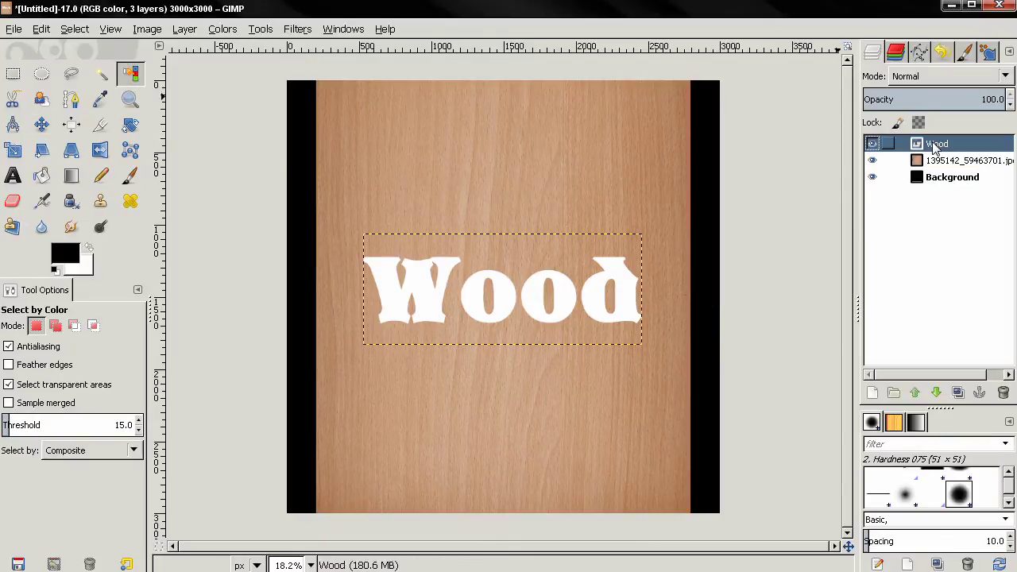
{"action": "left_click", "coordinate": [536, 287]}
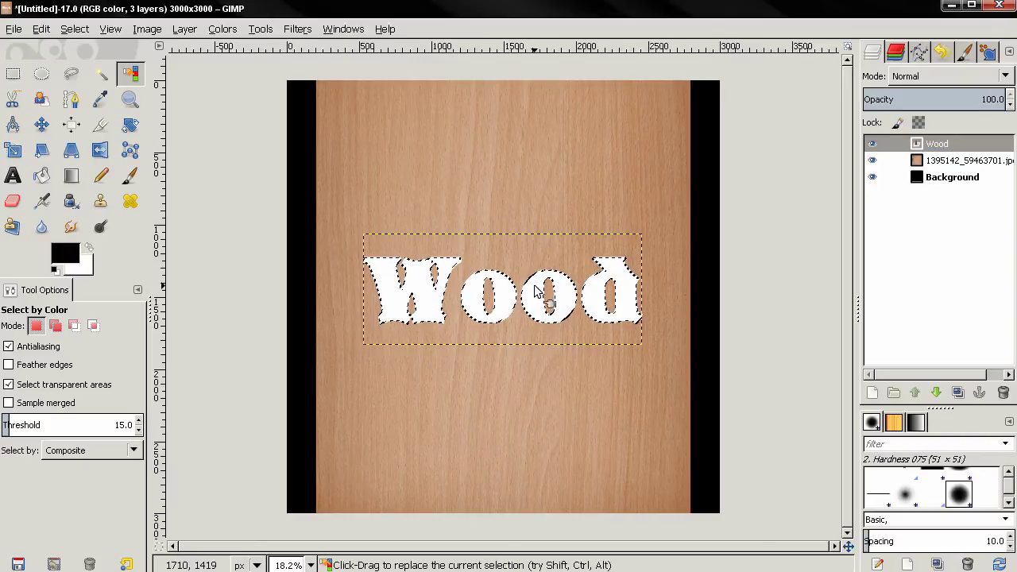
{"action": "left_click", "coordinate": [939, 163]}
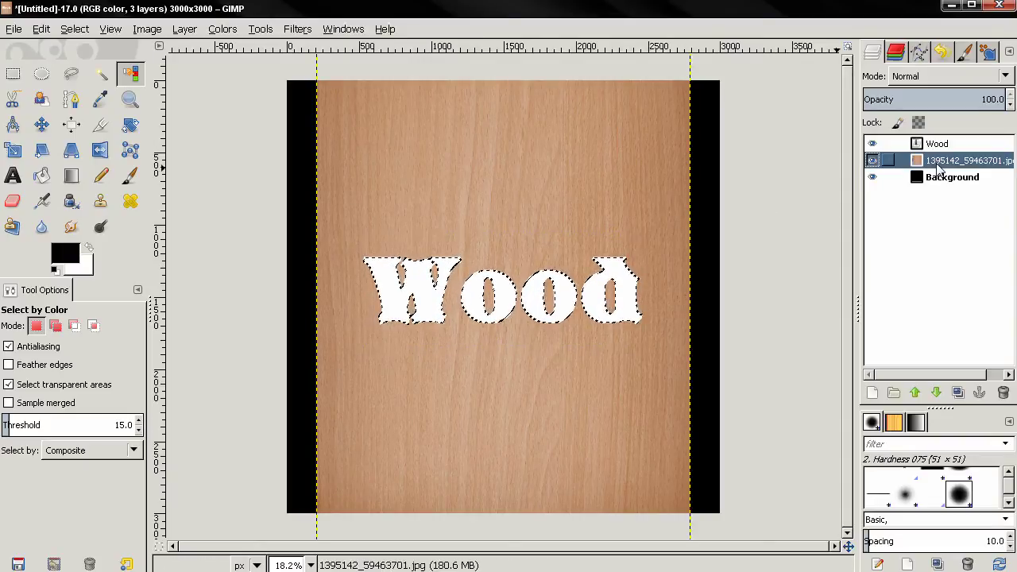
{"action": "left_click", "coordinate": [76, 32]}
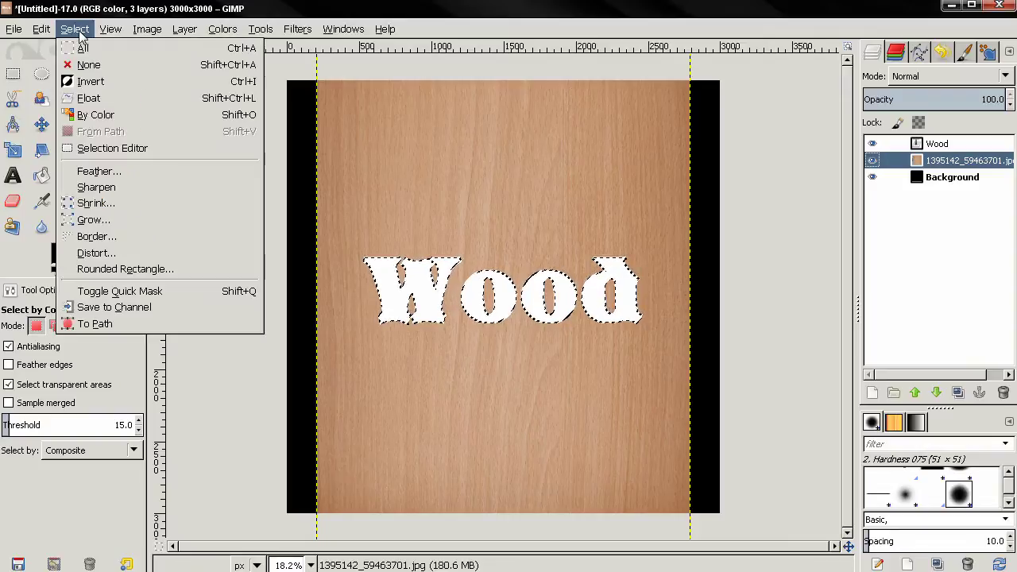
{"action": "left_click", "coordinate": [80, 82]}
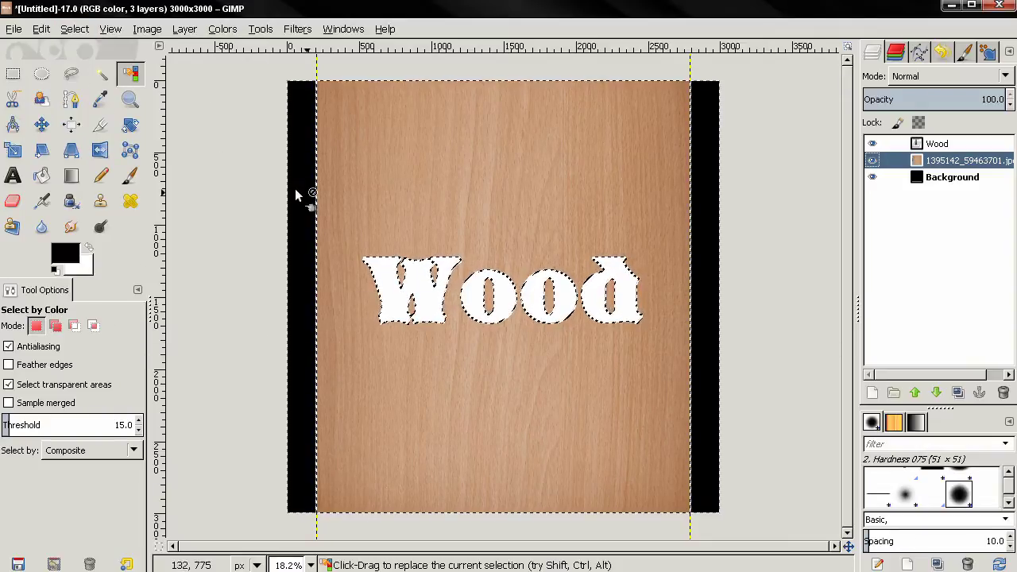
{"action": "key", "text": "Delete"}
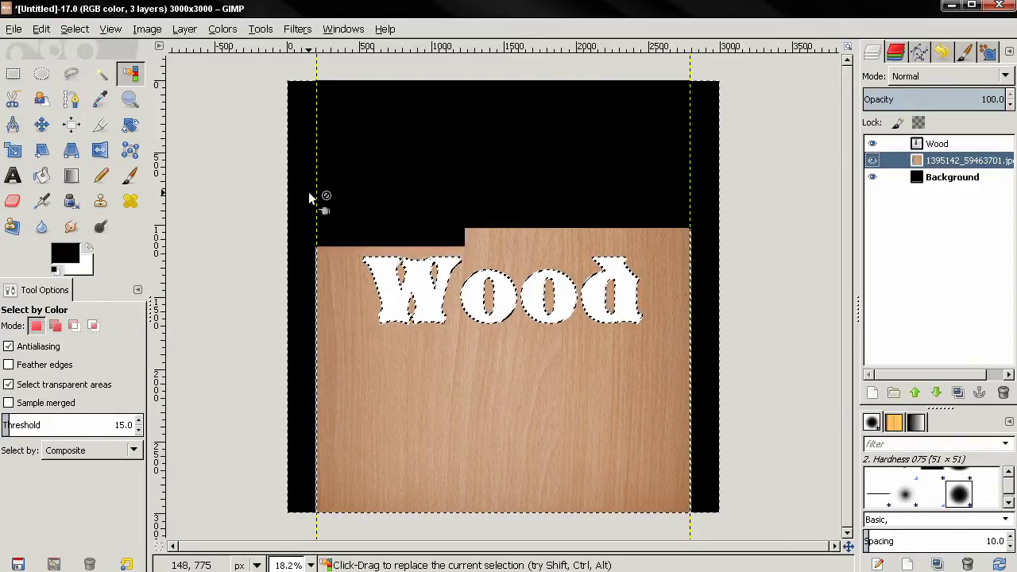
{"action": "left_click", "coordinate": [928, 146]}
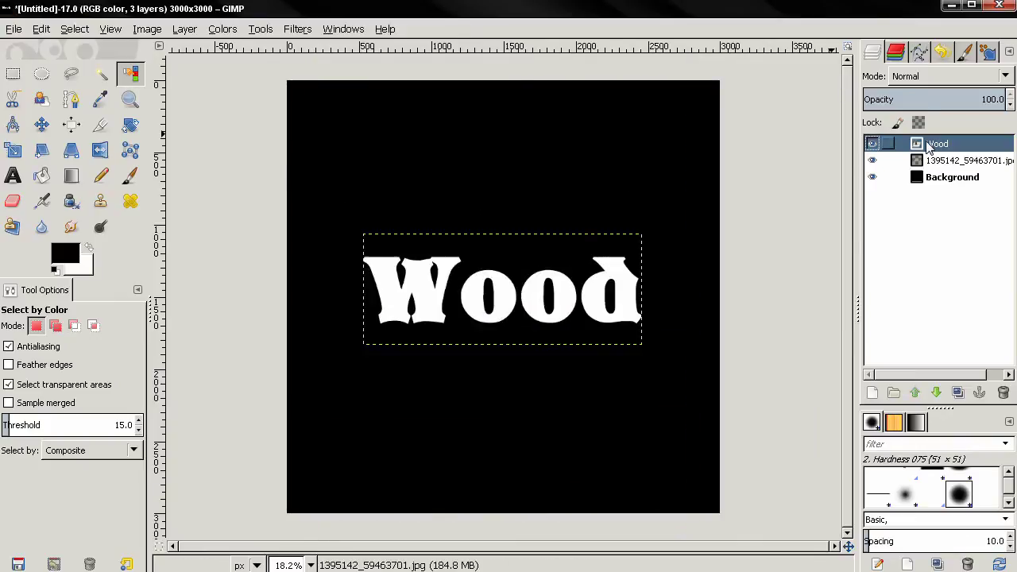
Step: Delete the white Wood text layer, select none, and zoom in on the letters
{"action": "left_click", "coordinate": [1003, 392]}
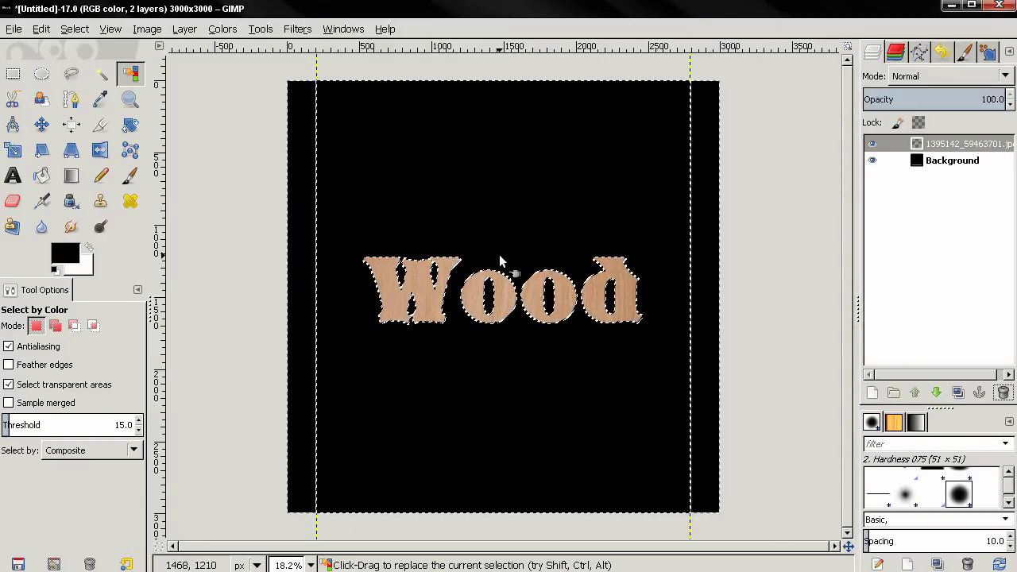
{"action": "left_click", "coordinate": [75, 29]}
{"action": "left_click", "coordinate": [68, 64]}
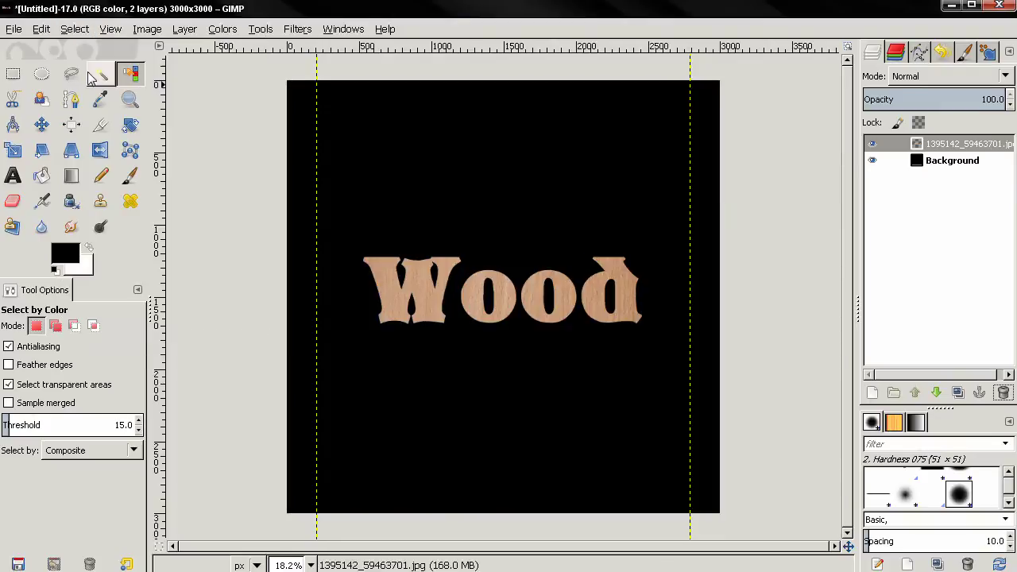
{"action": "left_click", "coordinate": [129, 100]}
{"action": "left_click_drag", "start_coordinate": [336, 236], "coordinate": [659, 351]}
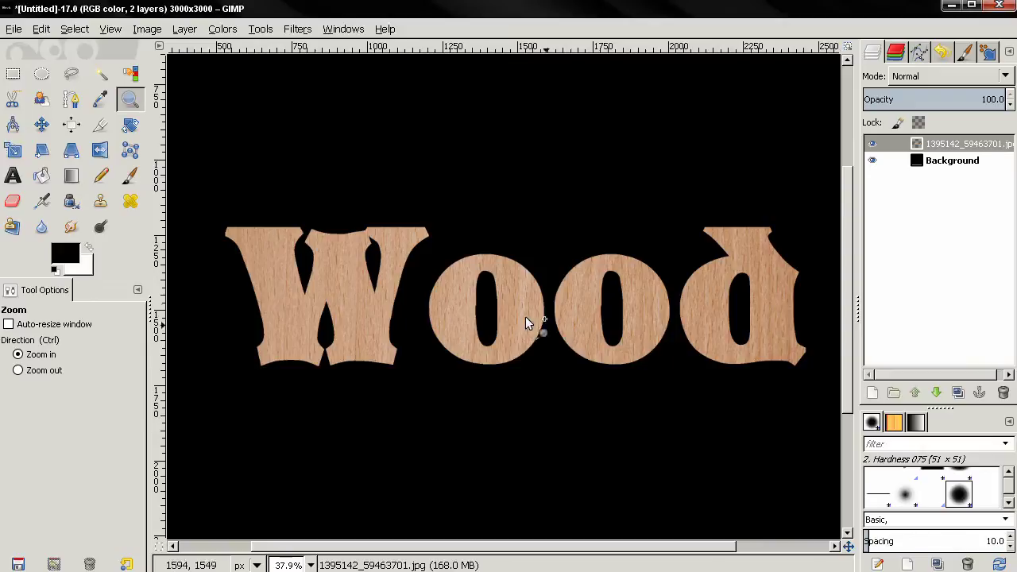
Step: Load the wood letters' alpha as a selection and turn it into a 20 px border
{"action": "left_click_drag", "start_coordinate": [201, 183], "coordinate": [811, 422]}
{"action": "left_click_drag", "start_coordinate": [657, 359], "coordinate": [652, 359]}
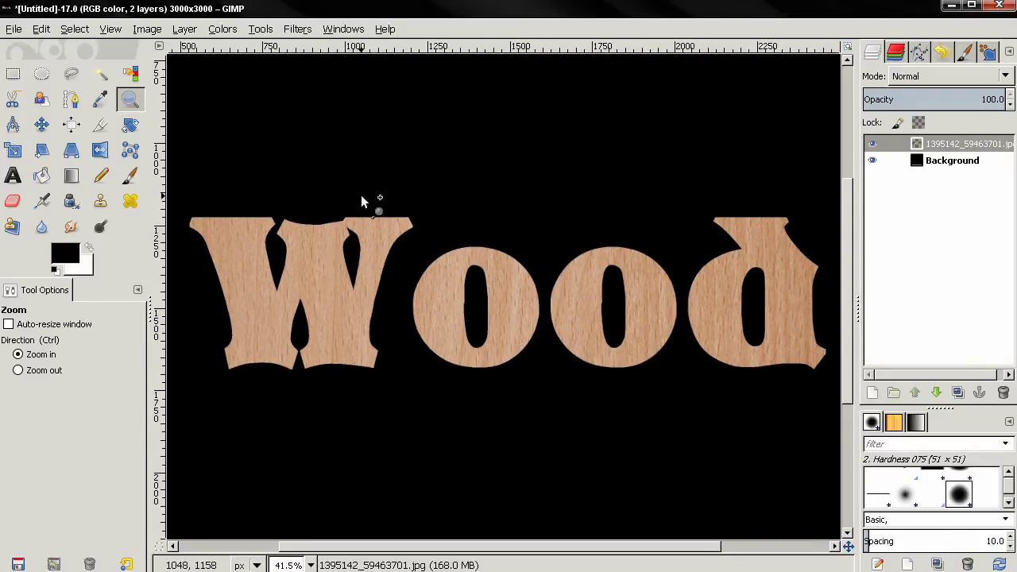
{"action": "right_click", "coordinate": [954, 147]}
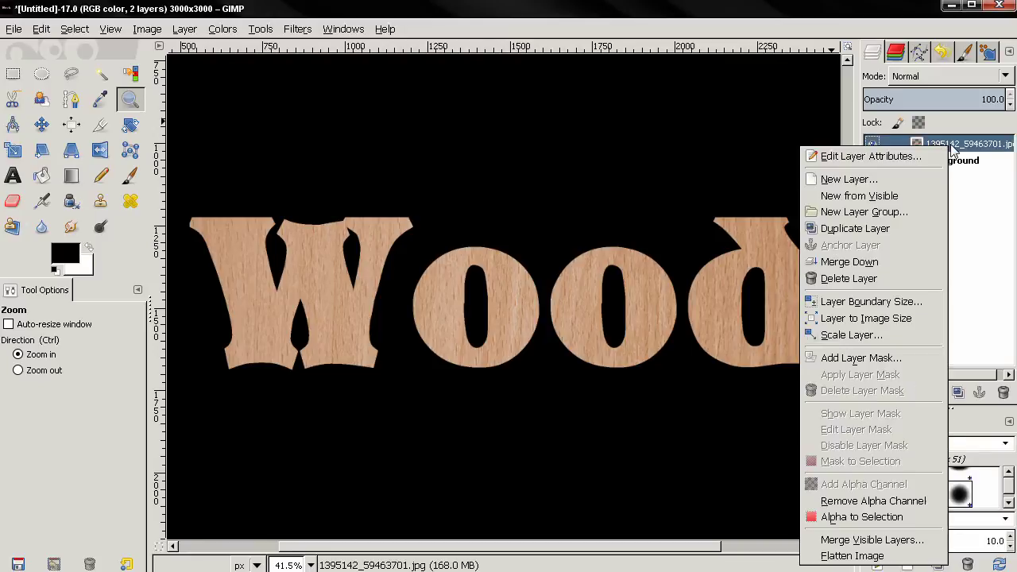
{"action": "left_click", "coordinate": [862, 518]}
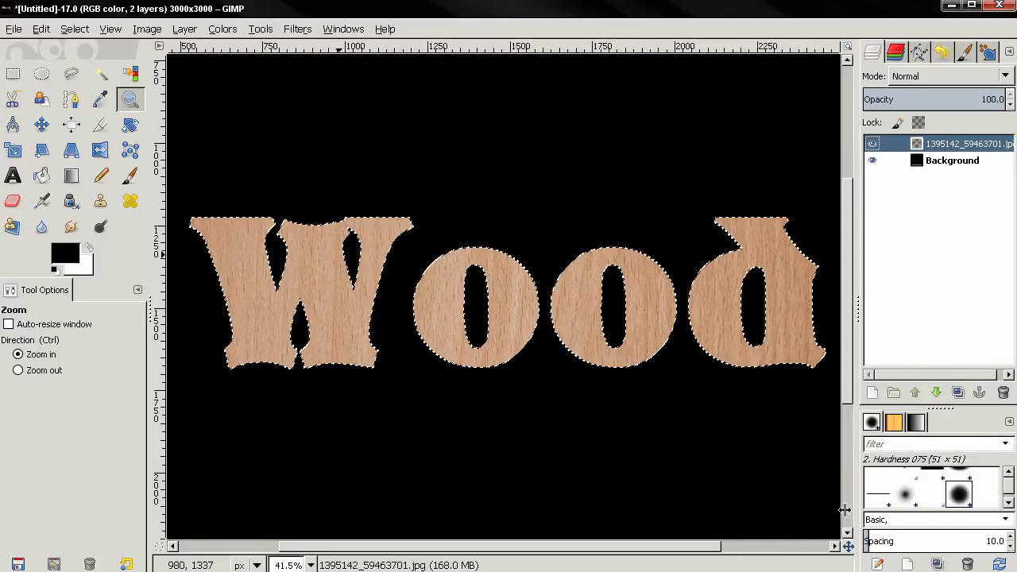
{"action": "left_click", "coordinate": [82, 32]}
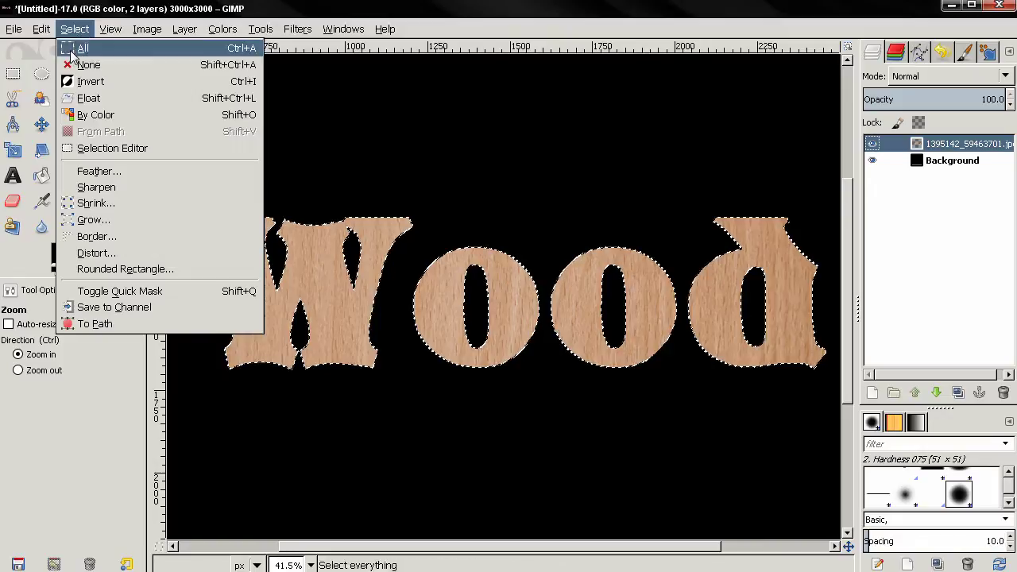
{"action": "left_click", "coordinate": [114, 236]}
{"action": "left_click", "coordinate": [108, 193]}
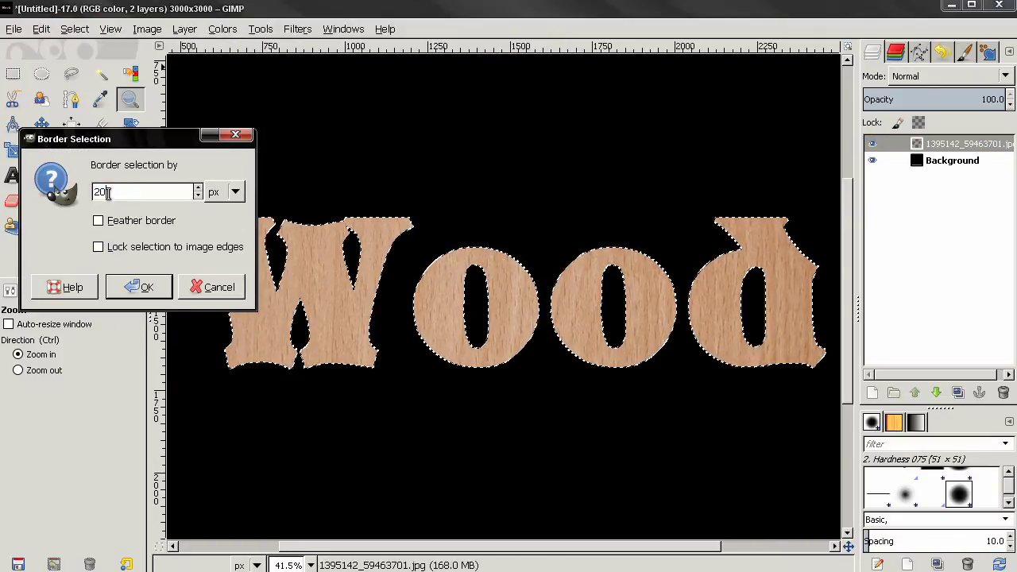
{"action": "left_click", "coordinate": [121, 191]}
{"action": "left_click", "coordinate": [148, 297]}
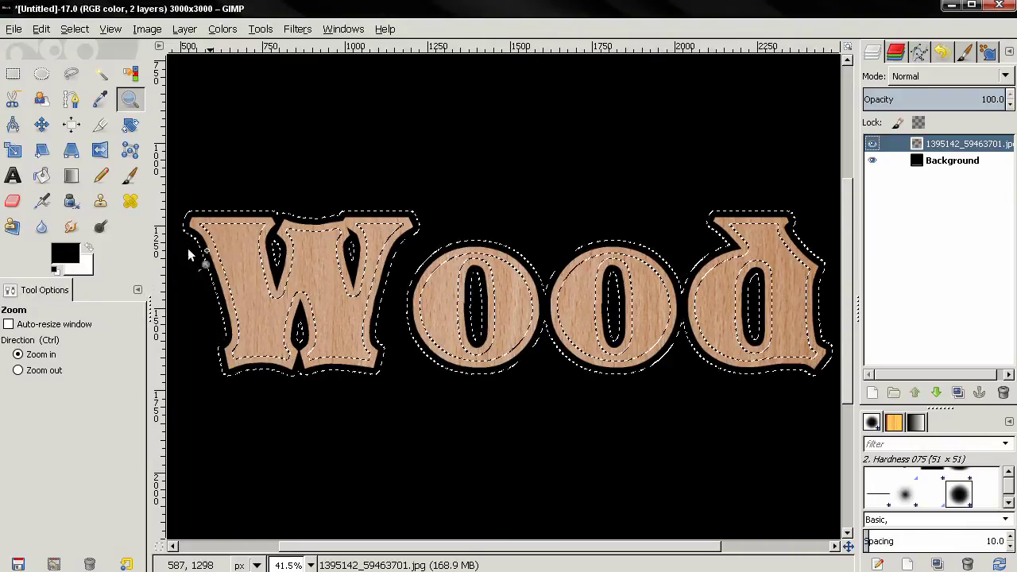
Step: Burn the edges of the W, both o's and the d with a large soft brush
{"action": "left_click", "coordinate": [100, 228]}
{"action": "left_click_drag", "start_coordinate": [135, 379], "coordinate": [135, 469]}
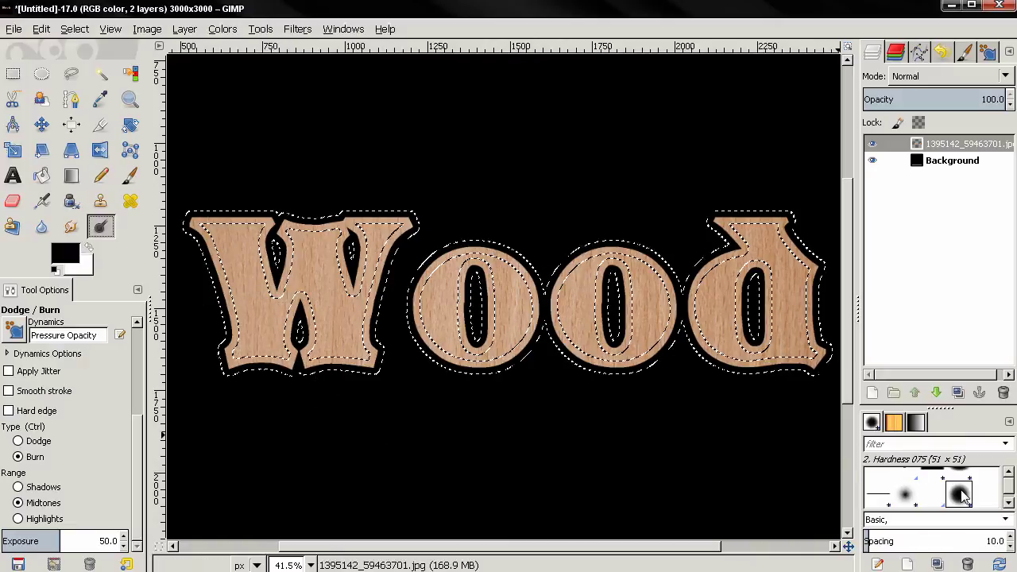
{"action": "scroll", "coordinate": [98, 389], "scroll_direction": "up", "scroll_amount": 4}
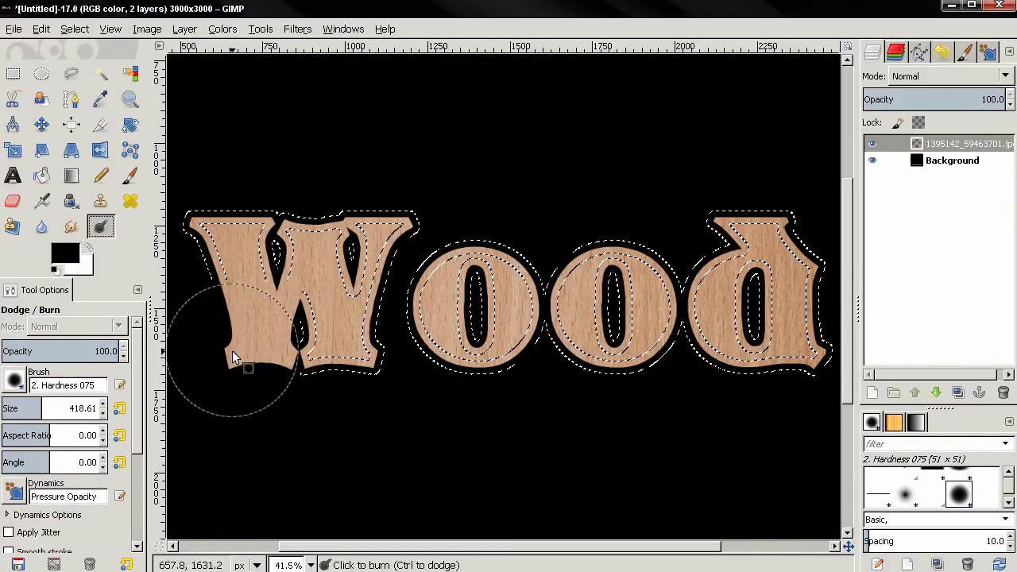
{"action": "mouse_move", "coordinate": [220, 323]}
{"action": "left_mouse_down"}
{"action": "mouse_move", "coordinate": [234, 220]}
{"action": "mouse_move", "coordinate": [287, 221]}
{"action": "mouse_move", "coordinate": [298, 323]}
{"action": "mouse_move", "coordinate": [285, 371]}
{"action": "mouse_move", "coordinate": [352, 353]}
{"action": "mouse_move", "coordinate": [378, 290]}
{"action": "mouse_move", "coordinate": [387, 221]}
{"action": "mouse_move", "coordinate": [330, 212]}
{"action": "mouse_move", "coordinate": [301, 242]}
{"action": "mouse_move", "coordinate": [285, 341]}
{"action": "left_mouse_up"}
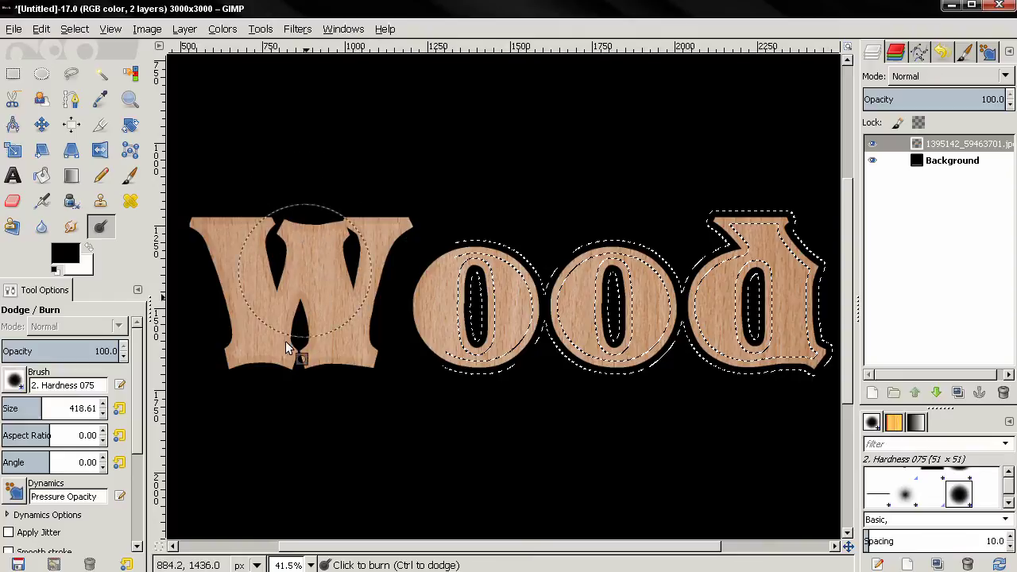
{"action": "mouse_move", "coordinate": [506, 354]}
{"action": "left_mouse_down"}
{"action": "mouse_move", "coordinate": [539, 354]}
{"action": "mouse_move", "coordinate": [473, 276]}
{"action": "mouse_move", "coordinate": [449, 276]}
{"action": "mouse_move", "coordinate": [432, 330]}
{"action": "mouse_move", "coordinate": [471, 326]}
{"action": "mouse_move", "coordinate": [485, 303]}
{"action": "mouse_move", "coordinate": [623, 285]}
{"action": "mouse_move", "coordinate": [644, 314]}
{"action": "mouse_move", "coordinate": [647, 344]}
{"action": "mouse_move", "coordinate": [606, 351]}
{"action": "mouse_move", "coordinate": [589, 312]}
{"action": "mouse_move", "coordinate": [595, 283]}
{"action": "mouse_move", "coordinate": [762, 240]}
{"action": "mouse_move", "coordinate": [795, 268]}
{"action": "mouse_move", "coordinate": [790, 289]}
{"action": "mouse_move", "coordinate": [714, 297]}
{"action": "mouse_move", "coordinate": [694, 325]}
{"action": "mouse_move", "coordinate": [710, 352]}
{"action": "mouse_move", "coordinate": [809, 364]}
{"action": "mouse_move", "coordinate": [744, 230]}
{"action": "mouse_move", "coordinate": [579, 241]}
{"action": "left_mouse_up"}
{"action": "mouse_move", "coordinate": [225, 197]}
{"action": "left_mouse_down"}
{"action": "mouse_move", "coordinate": [206, 228]}
{"action": "mouse_move", "coordinate": [237, 228]}
{"action": "mouse_move", "coordinate": [239, 237]}
{"action": "mouse_move", "coordinate": [233, 364]}
{"action": "mouse_move", "coordinate": [282, 358]}
{"action": "mouse_move", "coordinate": [302, 331]}
{"action": "mouse_move", "coordinate": [308, 229]}
{"action": "mouse_move", "coordinate": [376, 215]}
{"action": "mouse_move", "coordinate": [396, 224]}
{"action": "mouse_move", "coordinate": [400, 239]}
{"action": "mouse_move", "coordinate": [321, 371]}
{"action": "mouse_move", "coordinate": [371, 356]}
{"action": "mouse_move", "coordinate": [467, 246]}
{"action": "mouse_move", "coordinate": [495, 243]}
{"action": "mouse_move", "coordinate": [511, 266]}
{"action": "mouse_move", "coordinate": [513, 315]}
{"action": "mouse_move", "coordinate": [485, 357]}
{"action": "mouse_move", "coordinate": [465, 361]}
{"action": "mouse_move", "coordinate": [440, 346]}
{"action": "mouse_move", "coordinate": [431, 304]}
{"action": "mouse_move", "coordinate": [458, 278]}
{"action": "mouse_move", "coordinate": [509, 269]}
{"action": "mouse_move", "coordinate": [637, 272]}
{"action": "mouse_move", "coordinate": [632, 304]}
{"action": "mouse_move", "coordinate": [562, 308]}
{"action": "mouse_move", "coordinate": [554, 321]}
{"action": "mouse_move", "coordinate": [577, 351]}
{"action": "mouse_move", "coordinate": [623, 357]}
{"action": "mouse_move", "coordinate": [660, 346]}
{"action": "mouse_move", "coordinate": [739, 225]}
{"action": "mouse_move", "coordinate": [754, 223]}
{"action": "mouse_move", "coordinate": [790, 267]}
{"action": "mouse_move", "coordinate": [809, 329]}
{"action": "mouse_move", "coordinate": [801, 362]}
{"action": "left_mouse_up"}
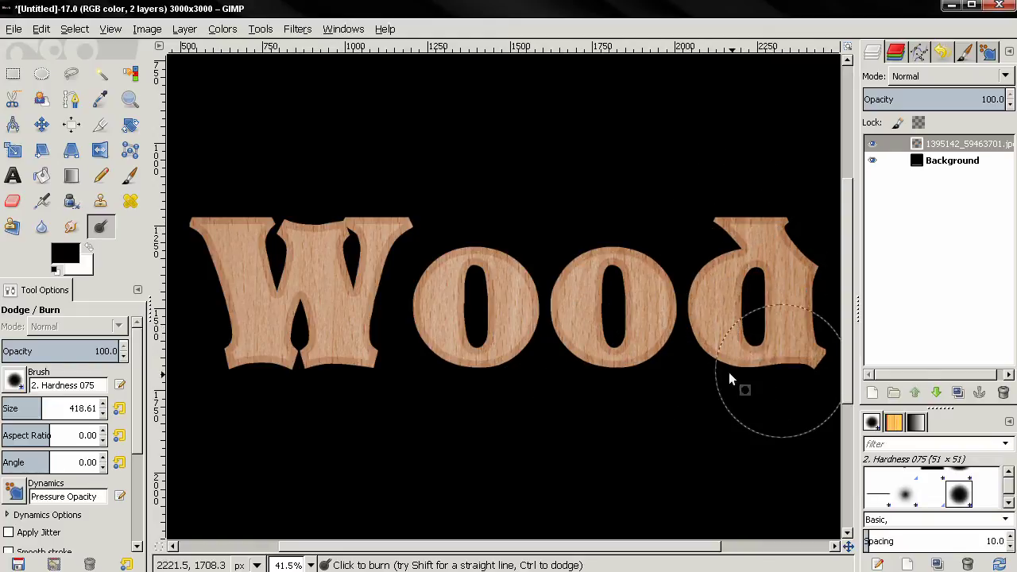
{"action": "mouse_move", "coordinate": [729, 378]}
{"action": "left_mouse_down"}
{"action": "mouse_move", "coordinate": [692, 343]}
{"action": "mouse_move", "coordinate": [703, 292]}
{"action": "mouse_move", "coordinate": [741, 235]}
{"action": "mouse_move", "coordinate": [533, 291]}
{"action": "left_mouse_up"}
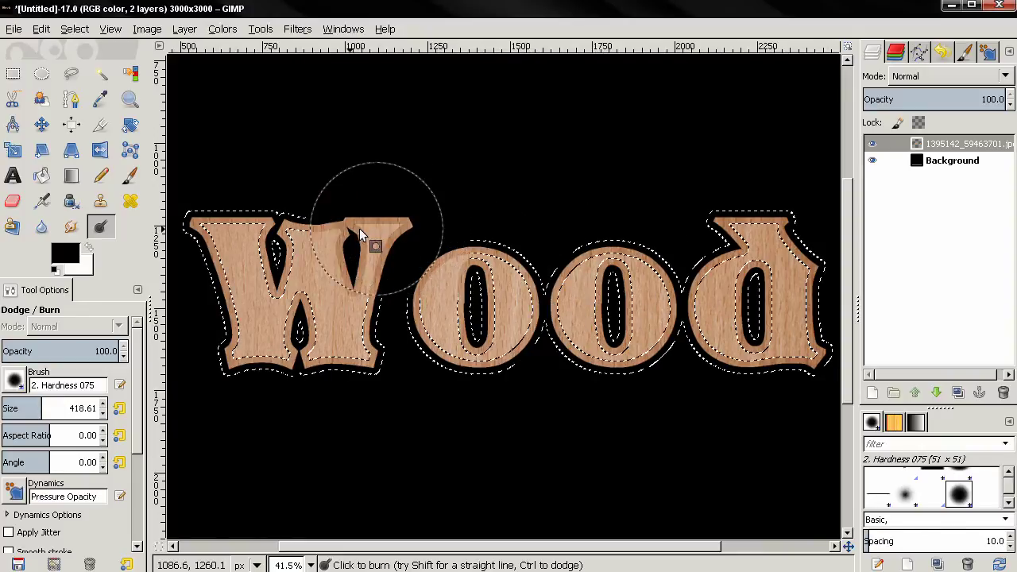
{"action": "mouse_move", "coordinate": [359, 228]}
{"action": "left_mouse_down"}
{"action": "mouse_move", "coordinate": [201, 231]}
{"action": "mouse_move", "coordinate": [186, 249]}
{"action": "mouse_move", "coordinate": [195, 268]}
{"action": "mouse_move", "coordinate": [393, 289]}
{"action": "mouse_move", "coordinate": [353, 332]}
{"action": "mouse_move", "coordinate": [310, 347]}
{"action": "mouse_move", "coordinate": [190, 358]}
{"action": "mouse_move", "coordinate": [361, 352]}
{"action": "mouse_move", "coordinate": [410, 224]}
{"action": "mouse_move", "coordinate": [490, 250]}
{"action": "mouse_move", "coordinate": [522, 274]}
{"action": "mouse_move", "coordinate": [537, 314]}
{"action": "mouse_move", "coordinate": [527, 352]}
{"action": "mouse_move", "coordinate": [503, 368]}
{"action": "mouse_move", "coordinate": [446, 371]}
{"action": "mouse_move", "coordinate": [425, 326]}
{"action": "mouse_move", "coordinate": [445, 282]}
{"action": "mouse_move", "coordinate": [608, 271]}
{"action": "mouse_move", "coordinate": [660, 282]}
{"action": "mouse_move", "coordinate": [671, 333]}
{"action": "mouse_move", "coordinate": [633, 366]}
{"action": "mouse_move", "coordinate": [611, 371]}
{"action": "mouse_move", "coordinate": [583, 346]}
{"action": "mouse_move", "coordinate": [589, 289]}
{"action": "mouse_move", "coordinate": [708, 312]}
{"action": "mouse_move", "coordinate": [729, 347]}
{"action": "mouse_move", "coordinate": [776, 368]}
{"action": "mouse_move", "coordinate": [809, 364]}
{"action": "mouse_move", "coordinate": [818, 347]}
{"action": "mouse_move", "coordinate": [759, 231]}
{"action": "mouse_move", "coordinate": [739, 229]}
{"action": "mouse_move", "coordinate": [719, 269]}
{"action": "mouse_move", "coordinate": [724, 306]}
{"action": "mouse_move", "coordinate": [756, 336]}
{"action": "mouse_move", "coordinate": [722, 337]}
{"action": "mouse_move", "coordinate": [576, 301]}
{"action": "mouse_move", "coordinate": [462, 306]}
{"action": "mouse_move", "coordinate": [447, 277]}
{"action": "mouse_move", "coordinate": [322, 236]}
{"action": "left_mouse_up"}
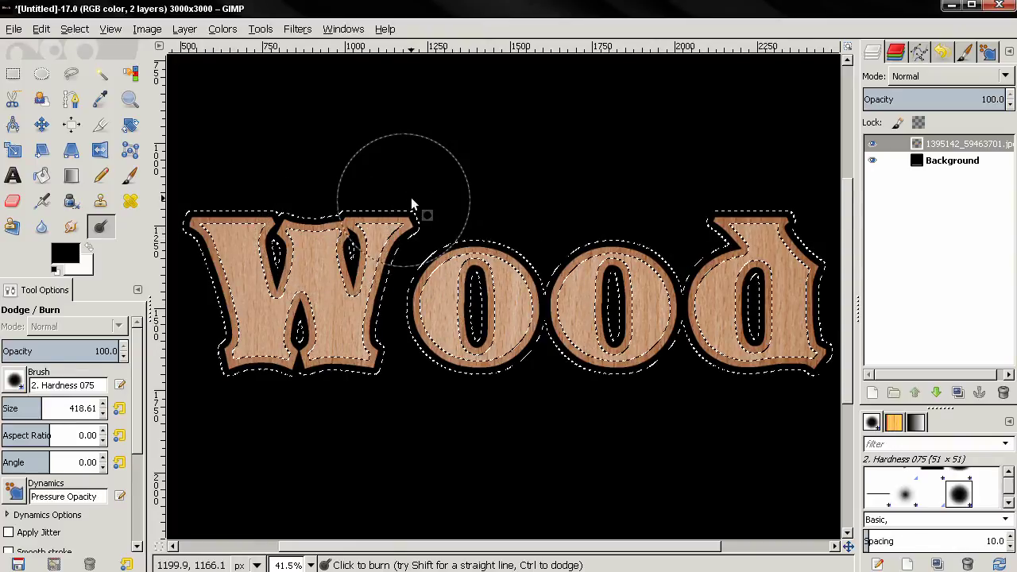
Step: Undo the last change and reselect the Wood letters from the texture layer's alpha
{"action": "key", "text": "shift"}
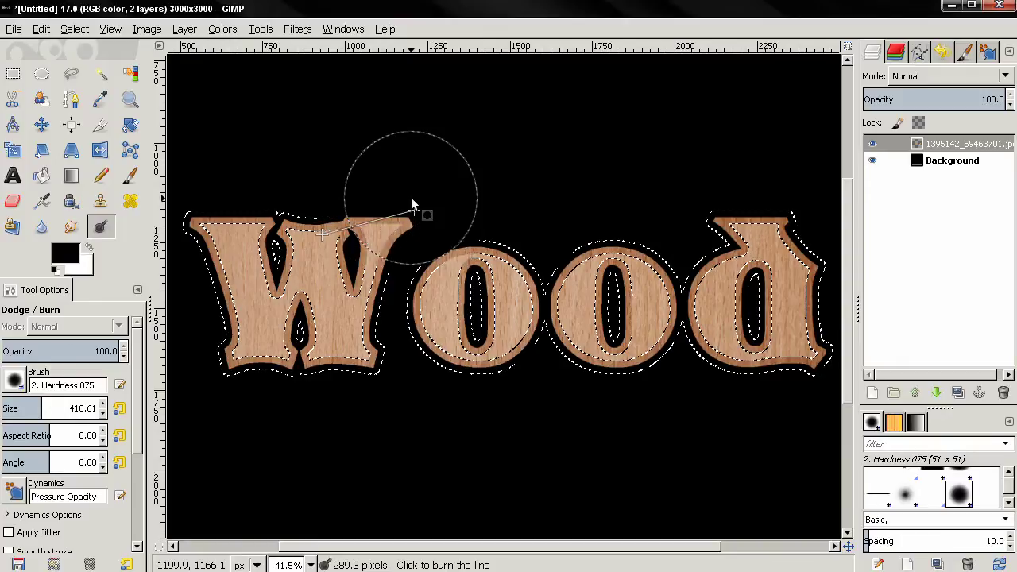
{"action": "key", "text": "ctrl+z"}
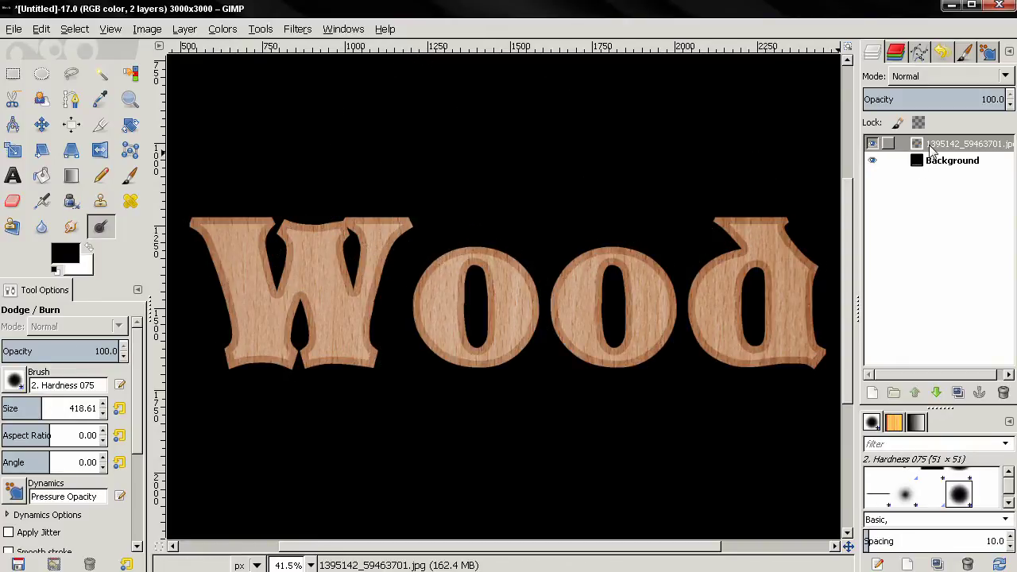
{"action": "right_click", "coordinate": [933, 151]}
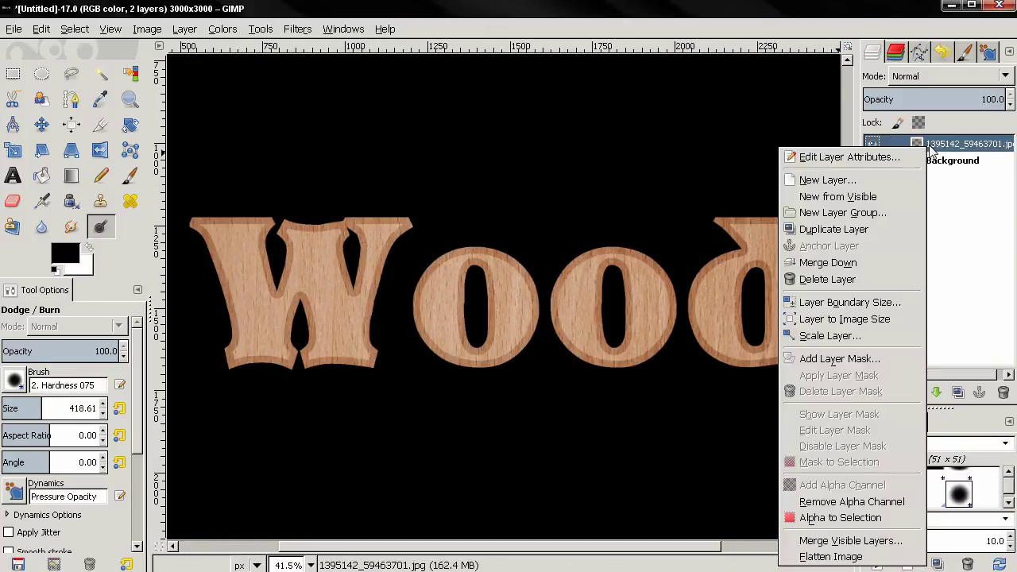
{"action": "left_click", "coordinate": [842, 518]}
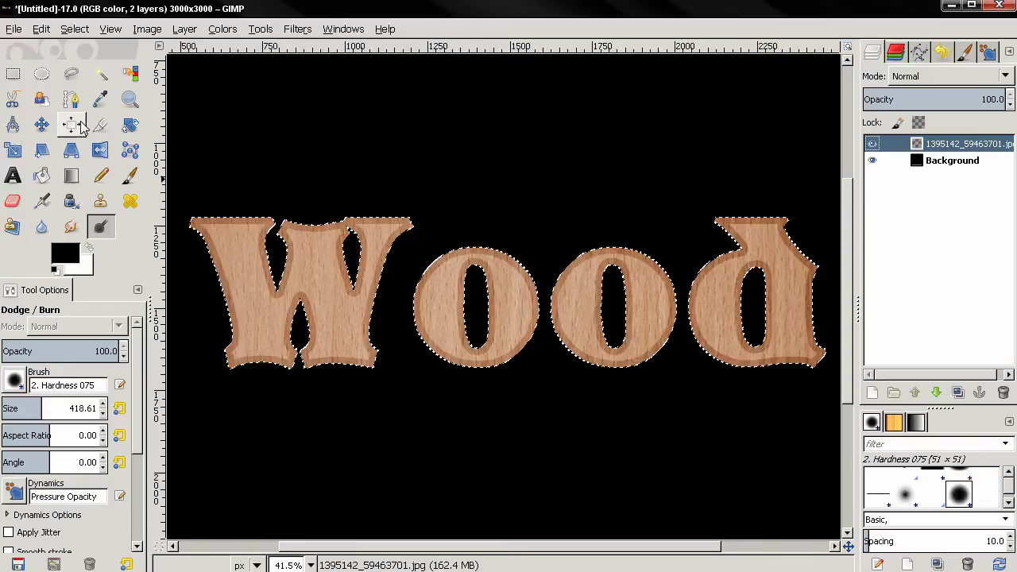
Step: Shrink the letter selection by 20 px
{"action": "left_click", "coordinate": [43, 130]}
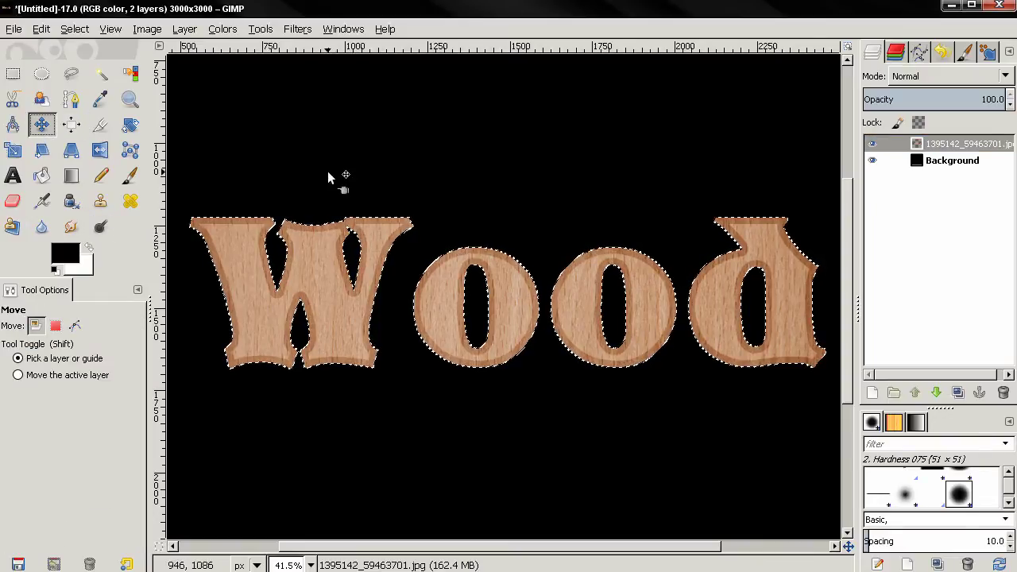
{"action": "left_click", "coordinate": [74, 30]}
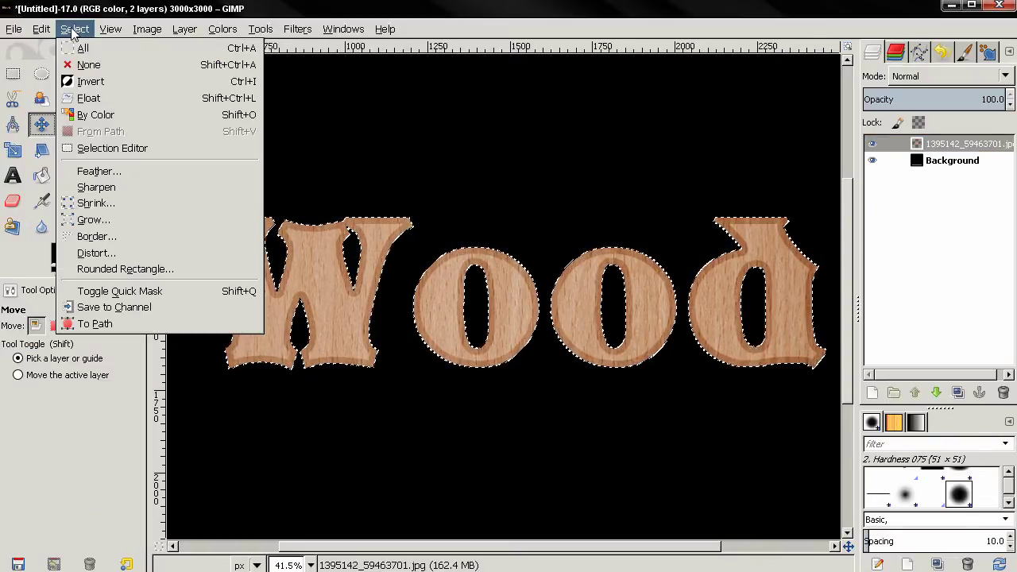
{"action": "left_click", "coordinate": [94, 204]}
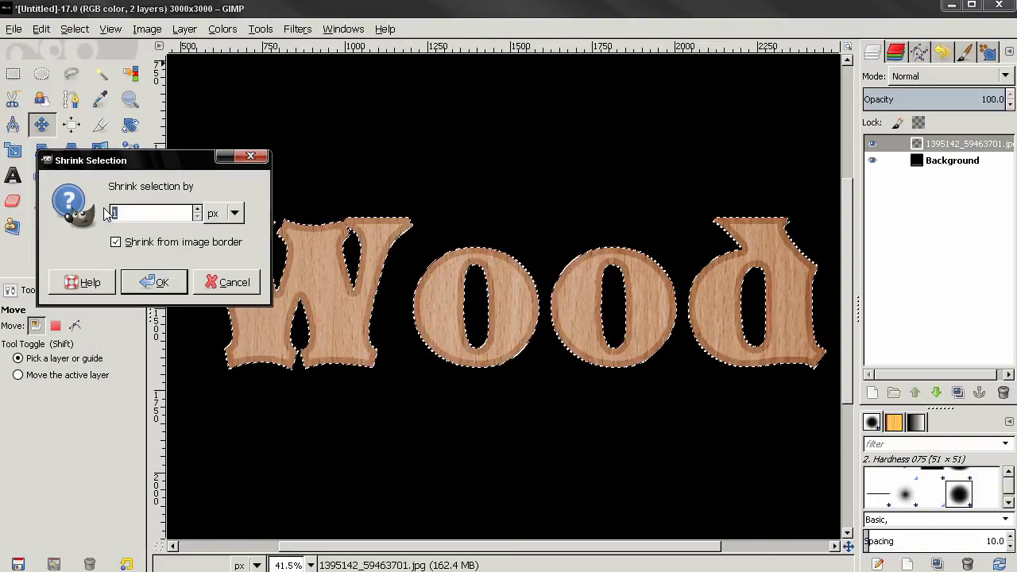
{"action": "type", "text": "20"}
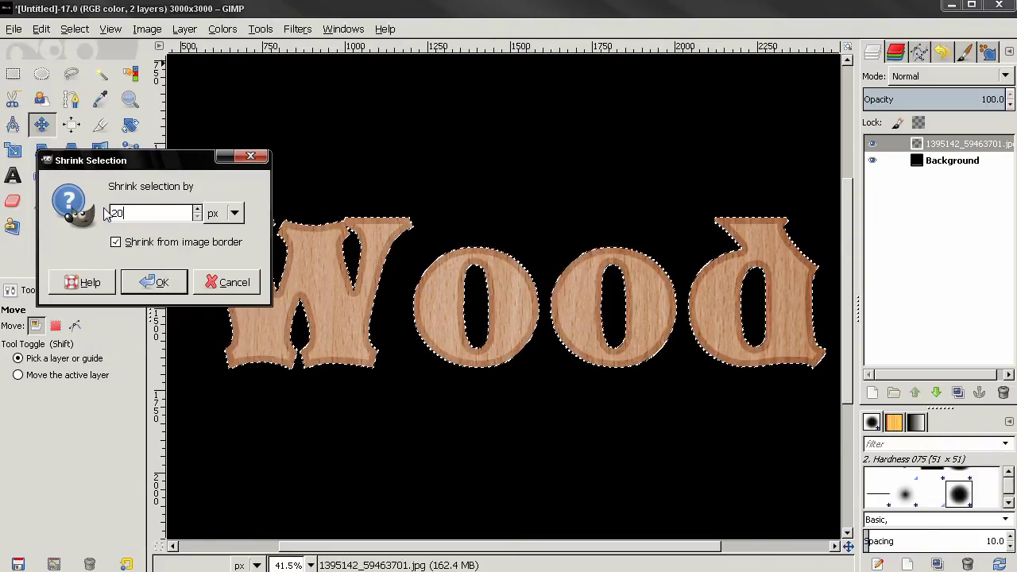
{"action": "left_click", "coordinate": [156, 280]}
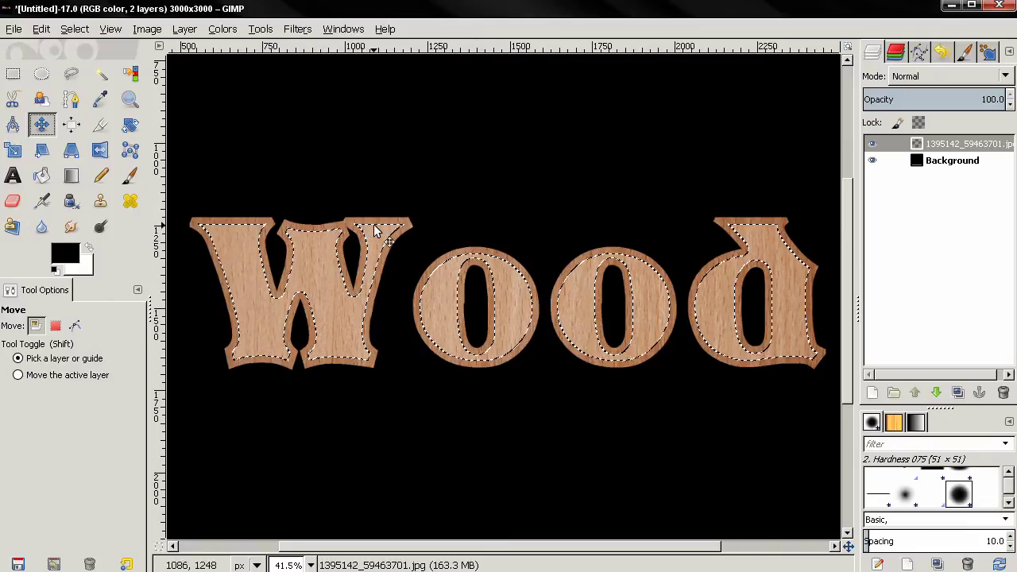
Step: Add a new transparent layer on top
{"action": "left_click", "coordinate": [872, 393]}
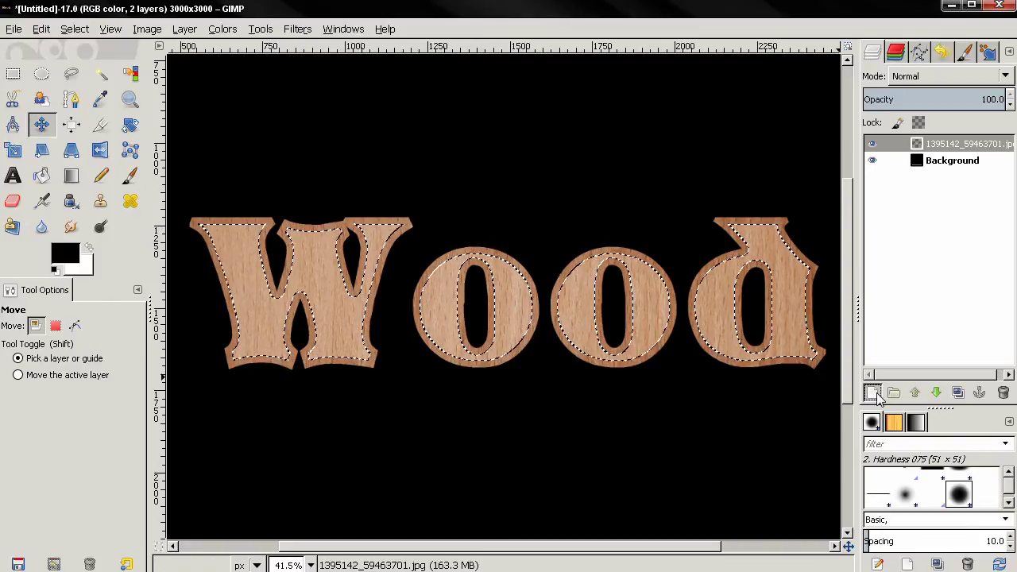
{"action": "left_click_drag", "start_coordinate": [124, 58], "coordinate": [288, 93]}
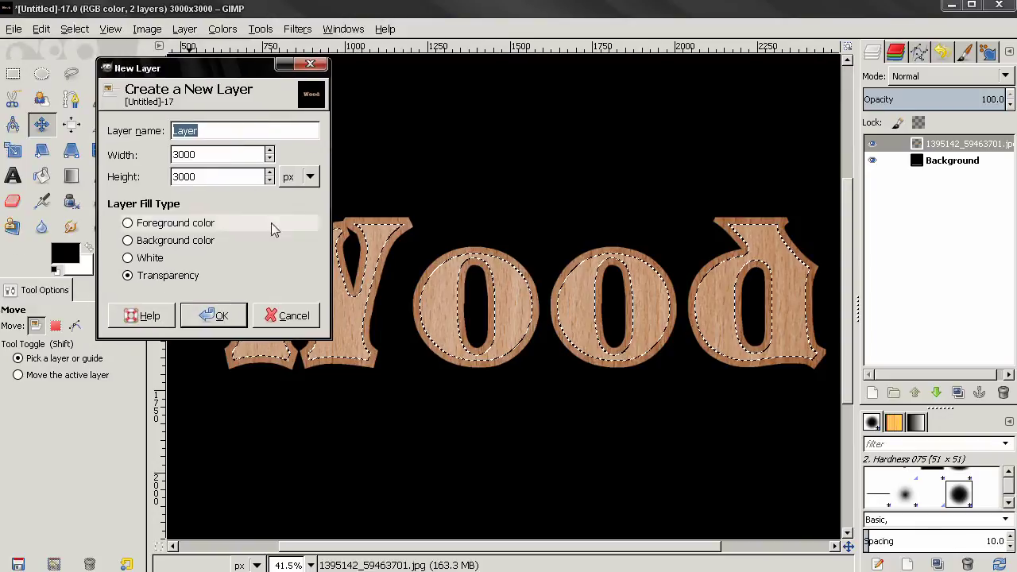
{"action": "left_click", "coordinate": [215, 313]}
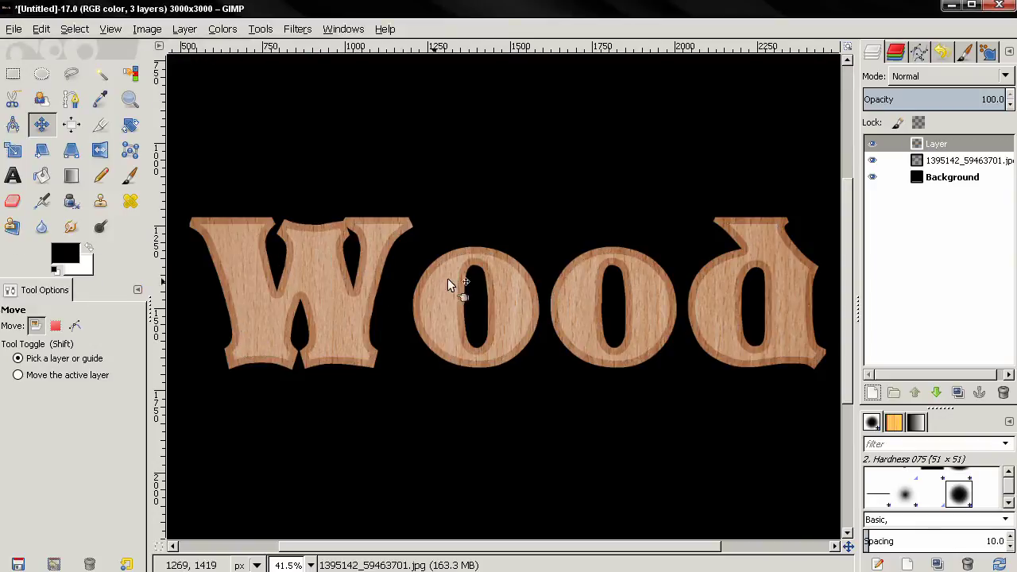
Step: Stroke the shrunken selection onto the new layer with a 3 px line
{"action": "left_click", "coordinate": [42, 30]}
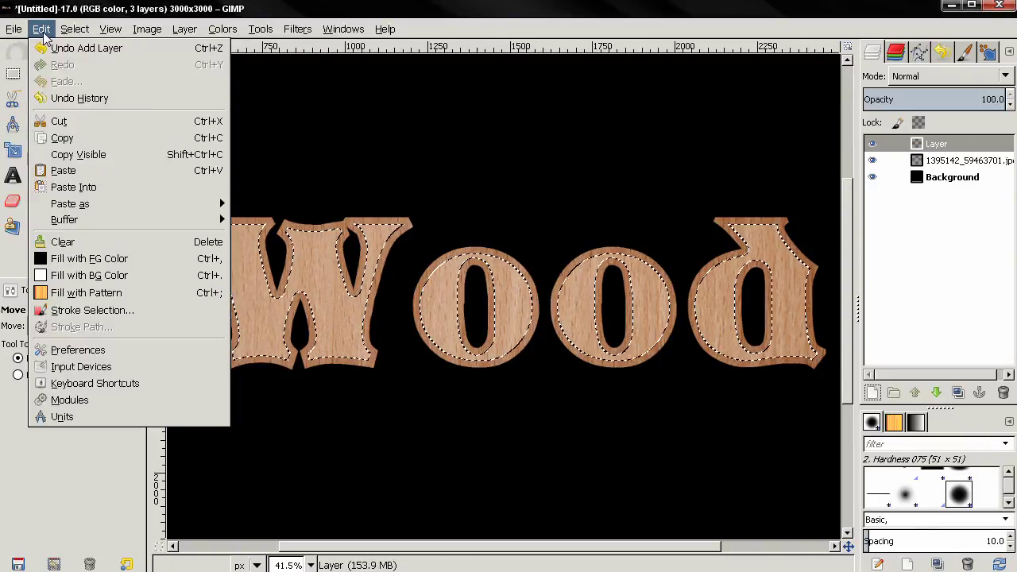
{"action": "left_click", "coordinate": [88, 310]}
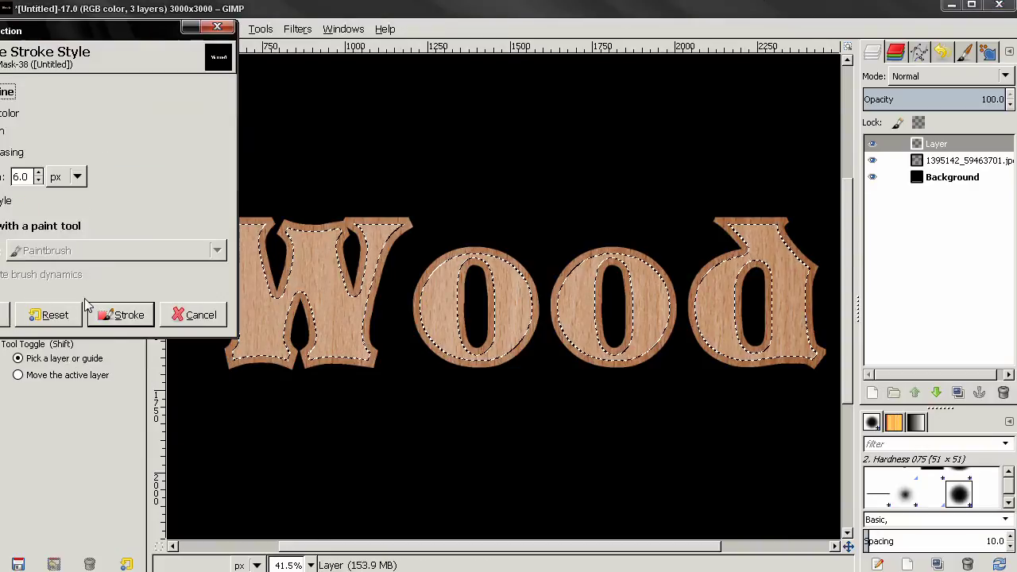
{"action": "left_click_drag", "start_coordinate": [121, 28], "coordinate": [263, 100]}
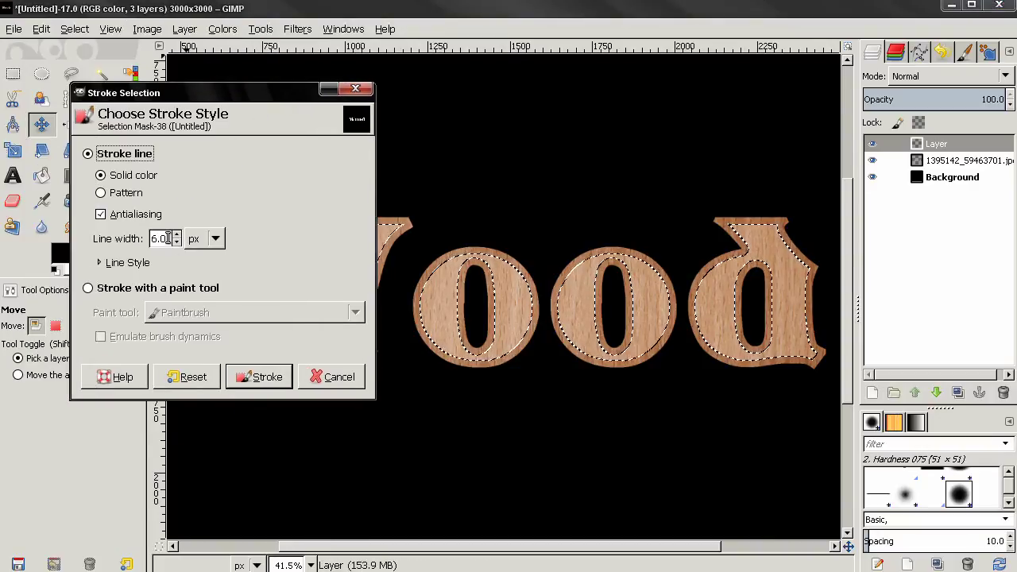
{"action": "left_click_drag", "start_coordinate": [168, 239], "coordinate": [144, 241]}
{"action": "type", "text": "3"}
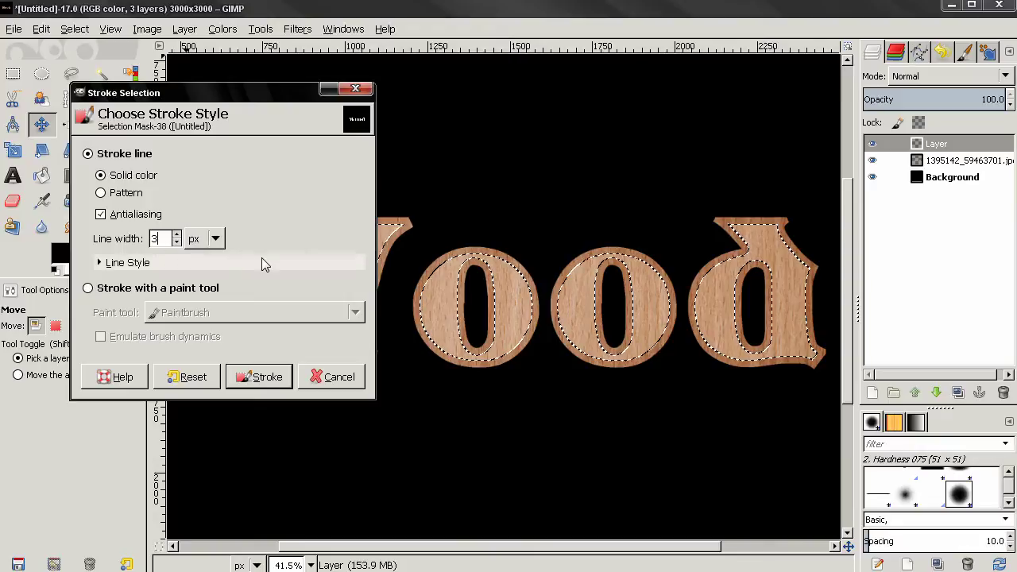
{"action": "left_click", "coordinate": [254, 380]}
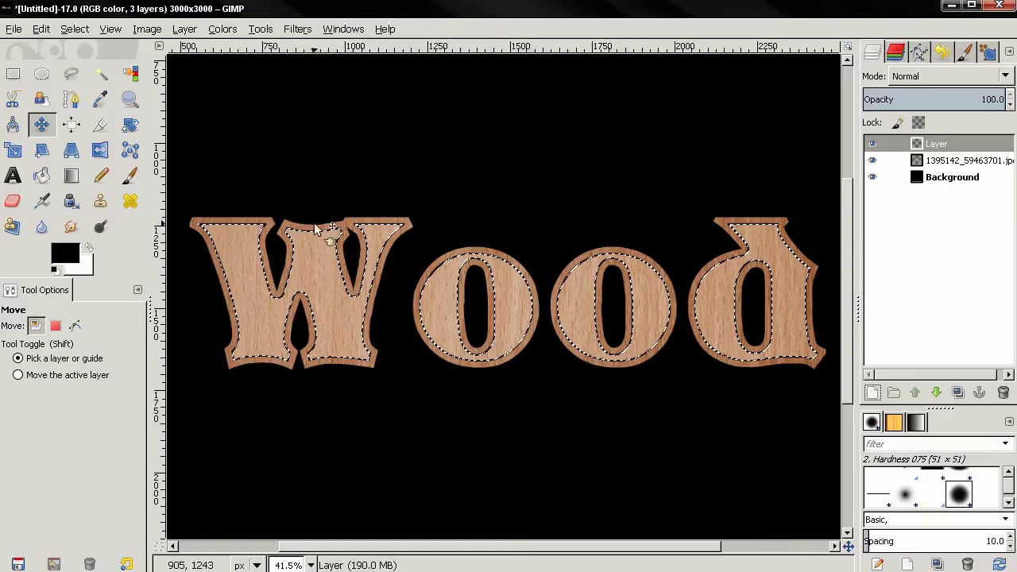
Step: Blur the outline layer with a 5 px Gaussian blur, then deselect everything
{"action": "left_click", "coordinate": [297, 30]}
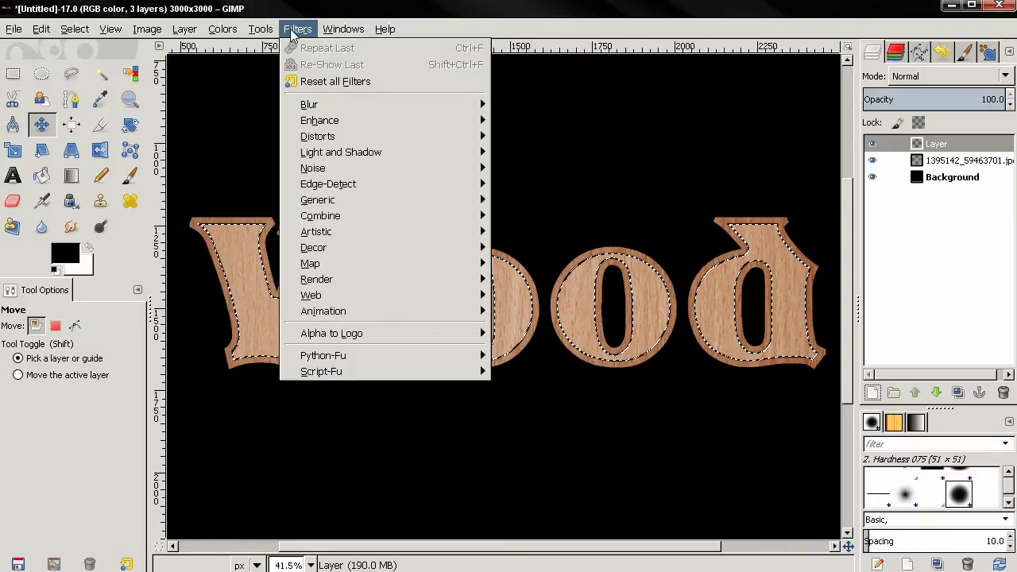
{"action": "mouse_move", "coordinate": [445, 106]}
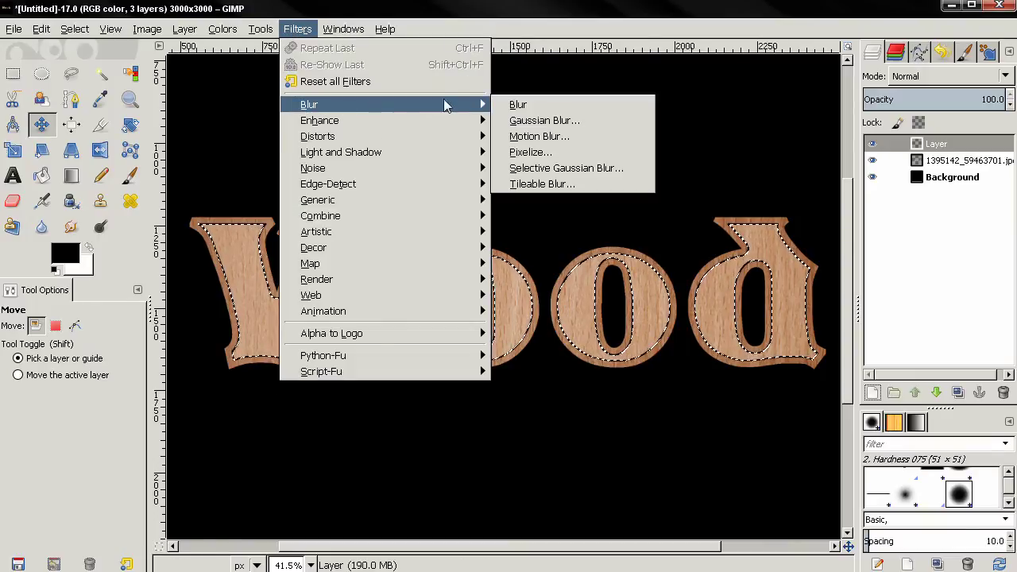
{"action": "left_click", "coordinate": [540, 121]}
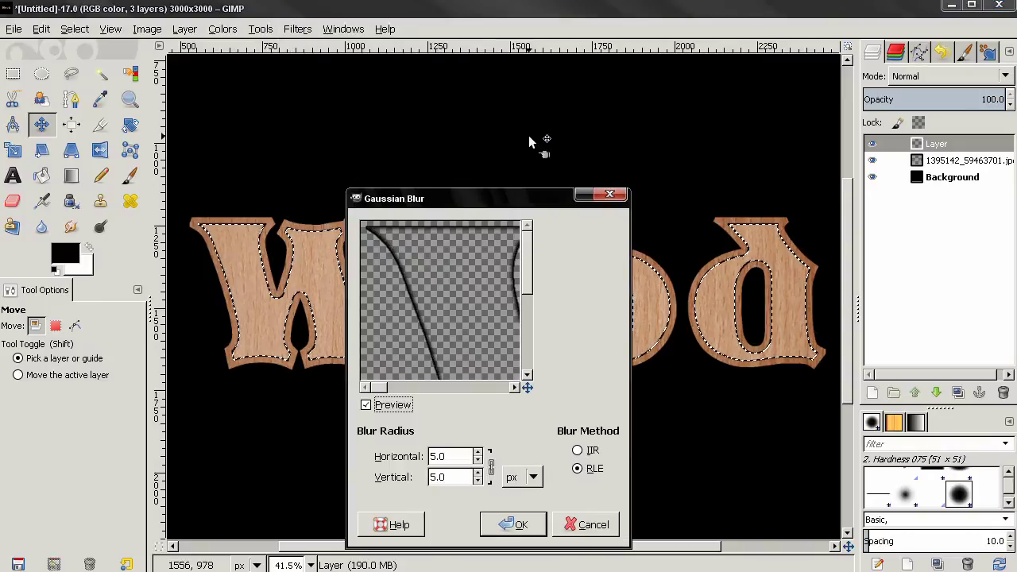
{"action": "left_click", "coordinate": [518, 525]}
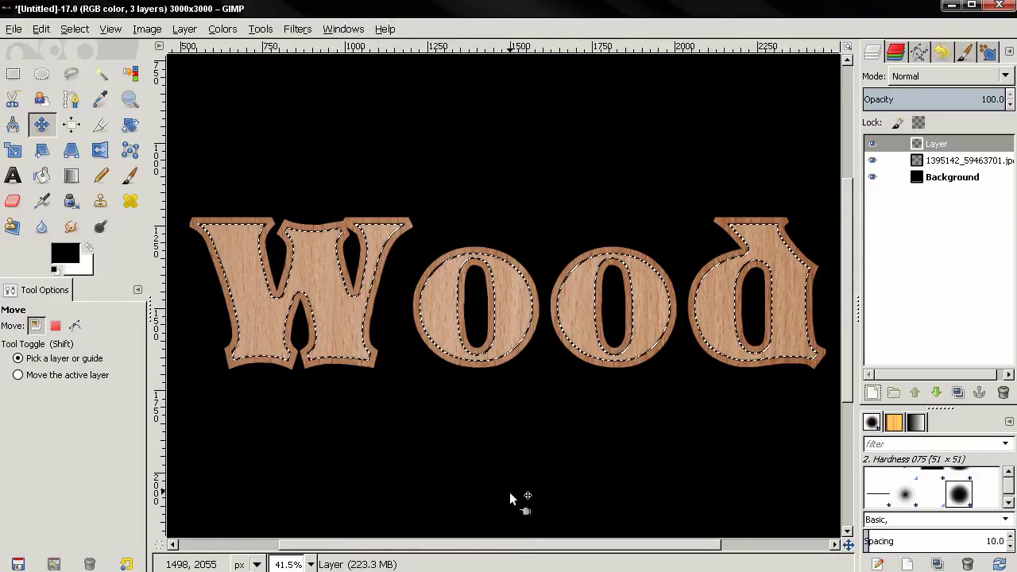
{"action": "key", "text": "shift+ctrl+a"}
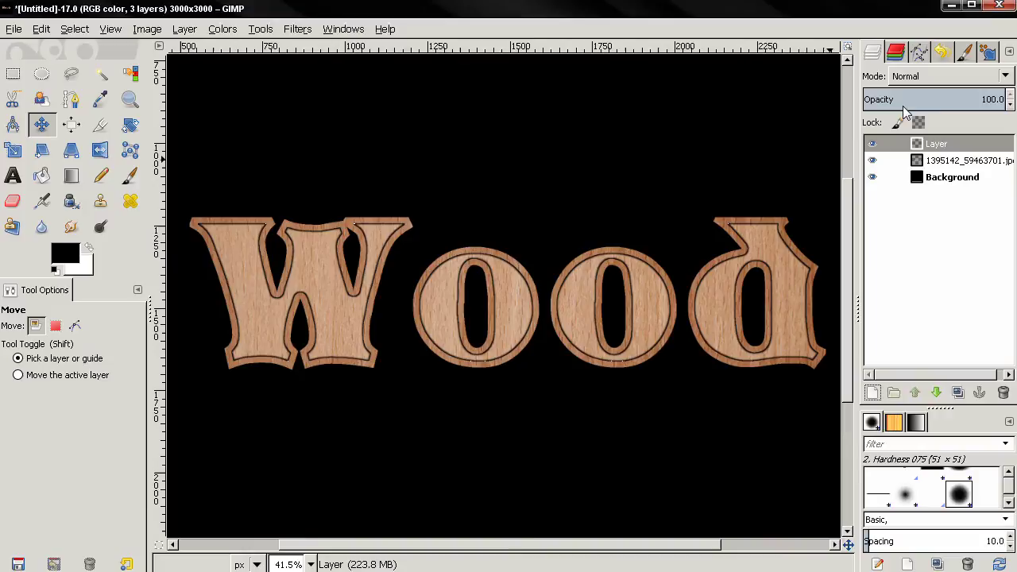
Step: Set the blurred outline layer's opacity to 60
{"action": "left_click", "coordinate": [995, 99]}
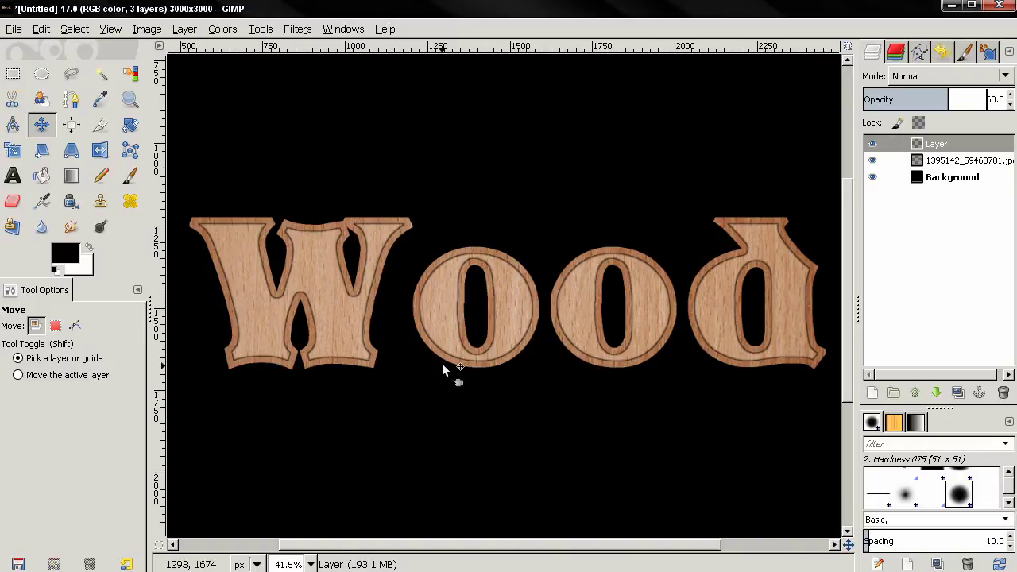
{"action": "scroll", "coordinate": [393, 341], "scroll_direction": "up", "scroll_amount": 1}
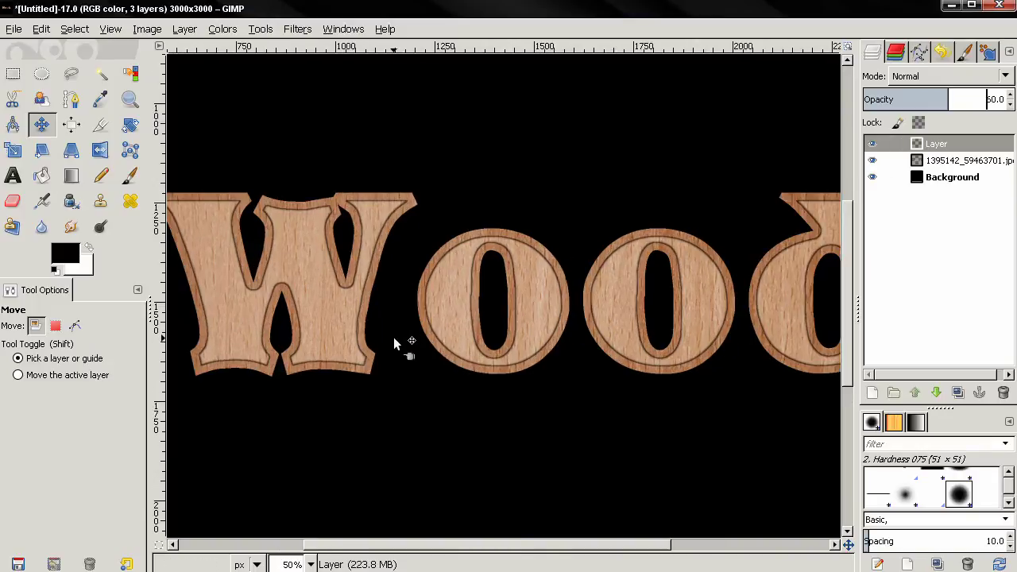
{"action": "scroll", "coordinate": [394, 341], "scroll_direction": "up", "scroll_amount": 1}
{"action": "scroll", "coordinate": [394, 341], "scroll_direction": "up", "scroll_amount": 1}
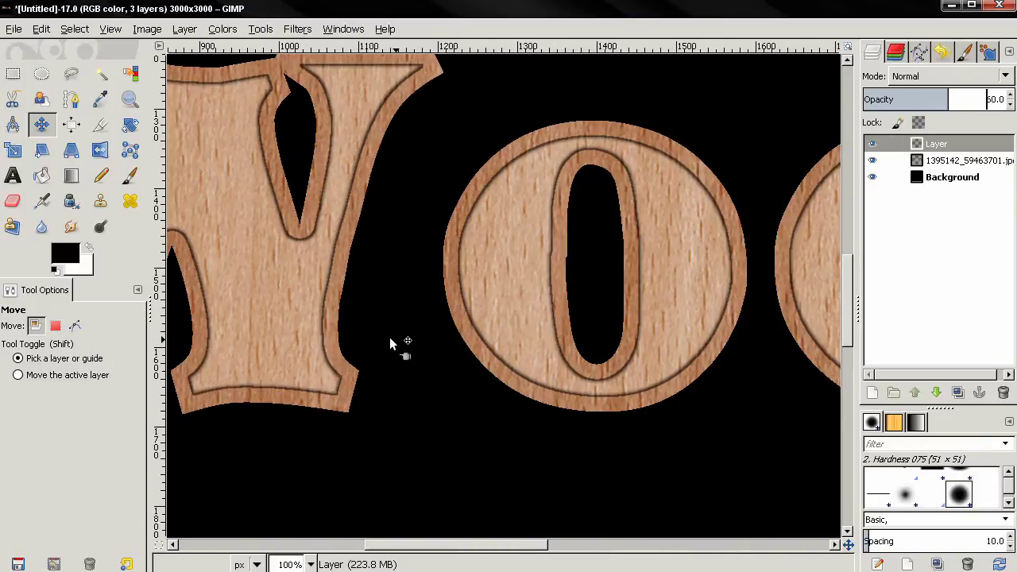
{"action": "scroll", "coordinate": [390, 337], "scroll_direction": "down", "scroll_amount": 1}
Step: Inspect the W and 'ood' letters, then zoom so the whole word 'Wood' fills the view
{"action": "left_click_drag", "start_coordinate": [390, 338], "coordinate": [310, 329]}
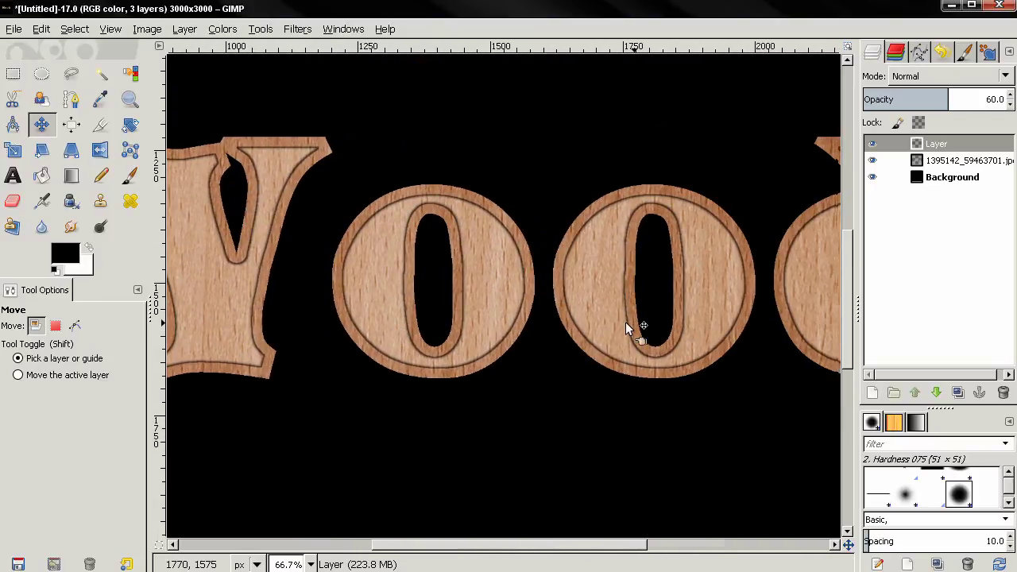
{"action": "scroll", "coordinate": [625, 322], "scroll_direction": "down", "scroll_amount": 1}
{"action": "left_click_drag", "start_coordinate": [625, 322], "coordinate": [562, 330]}
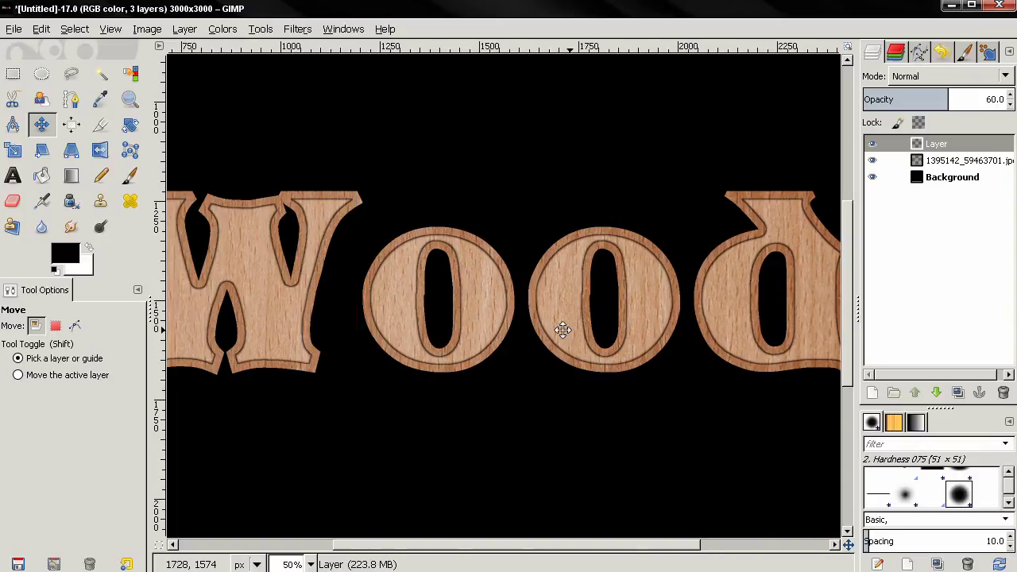
{"action": "scroll", "coordinate": [632, 338], "scroll_direction": "up", "scroll_amount": 1}
{"action": "left_click_drag", "start_coordinate": [666, 339], "coordinate": [613, 341]}
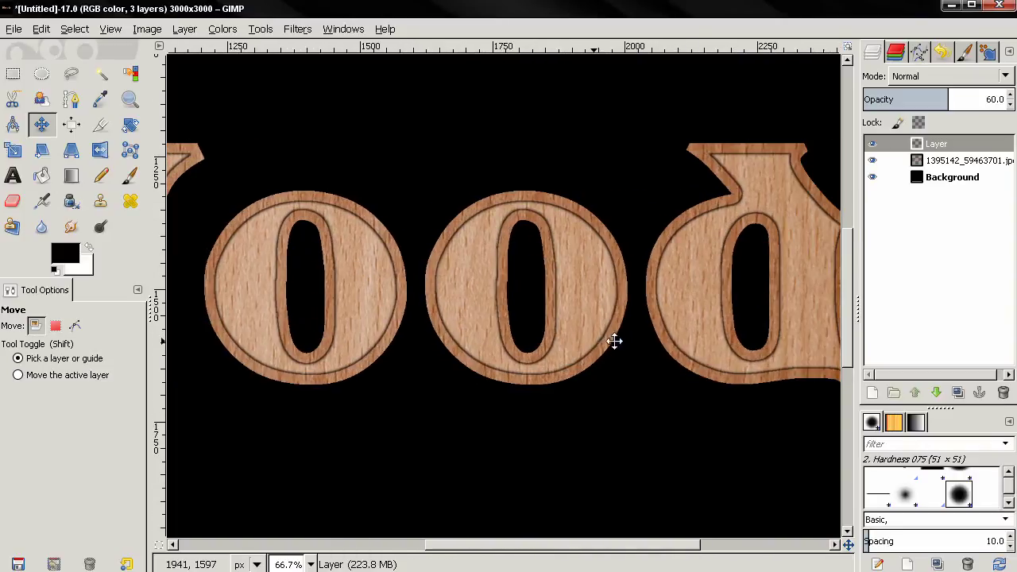
{"action": "scroll", "coordinate": [593, 339], "scroll_direction": "down", "scroll_amount": 1}
{"action": "scroll", "coordinate": [593, 344], "scroll_direction": "down", "scroll_amount": 1}
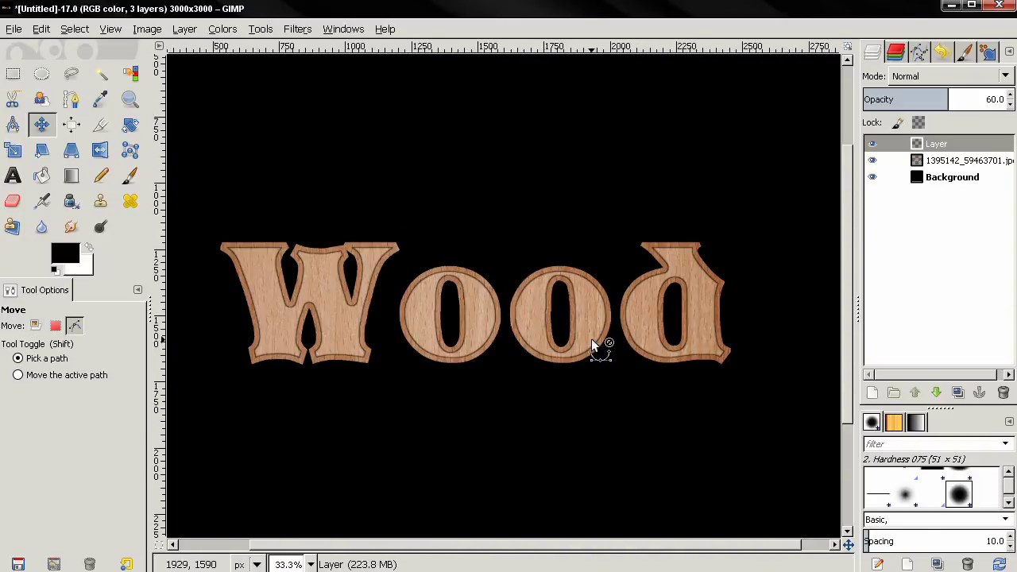
{"action": "key", "text": "z"}
{"action": "left_click_drag", "start_coordinate": [197, 208], "coordinate": [750, 396]}
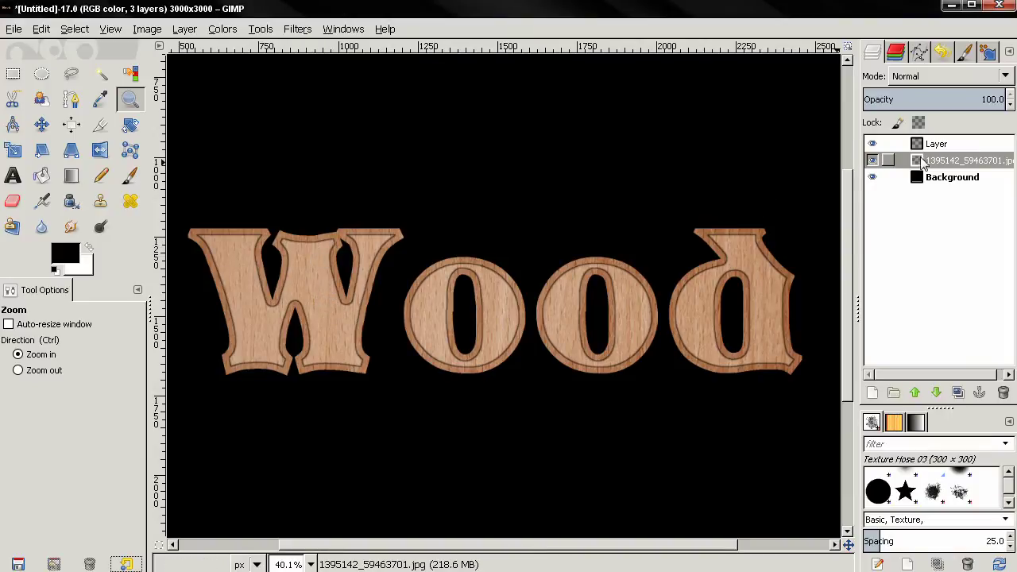
Step: Zoom in on the W and set up the Dodge/Burn tool with the Acrylic 01 brush on the wood texture layer
{"action": "left_click", "coordinate": [332, 271]}
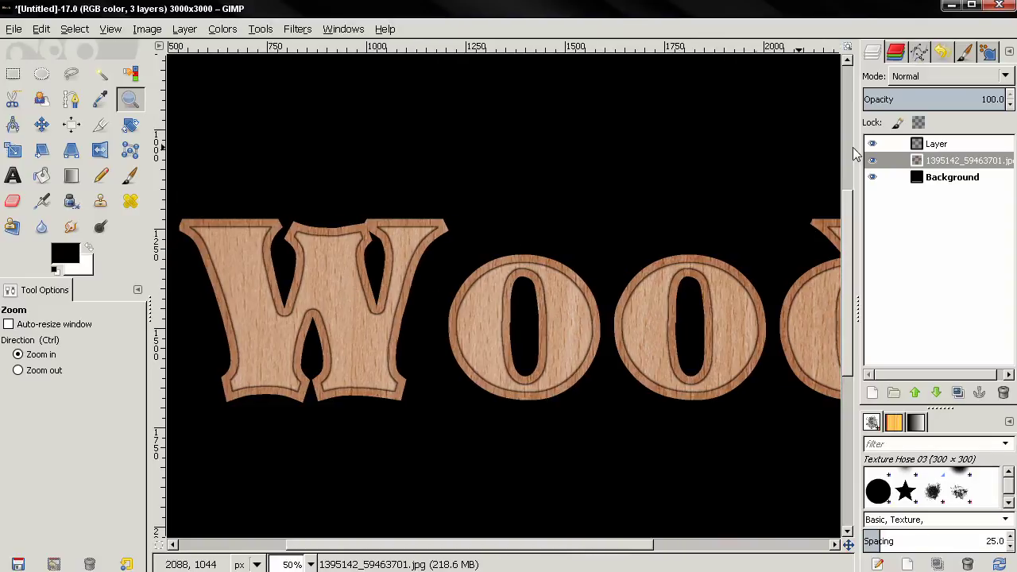
{"action": "left_click", "coordinate": [917, 162]}
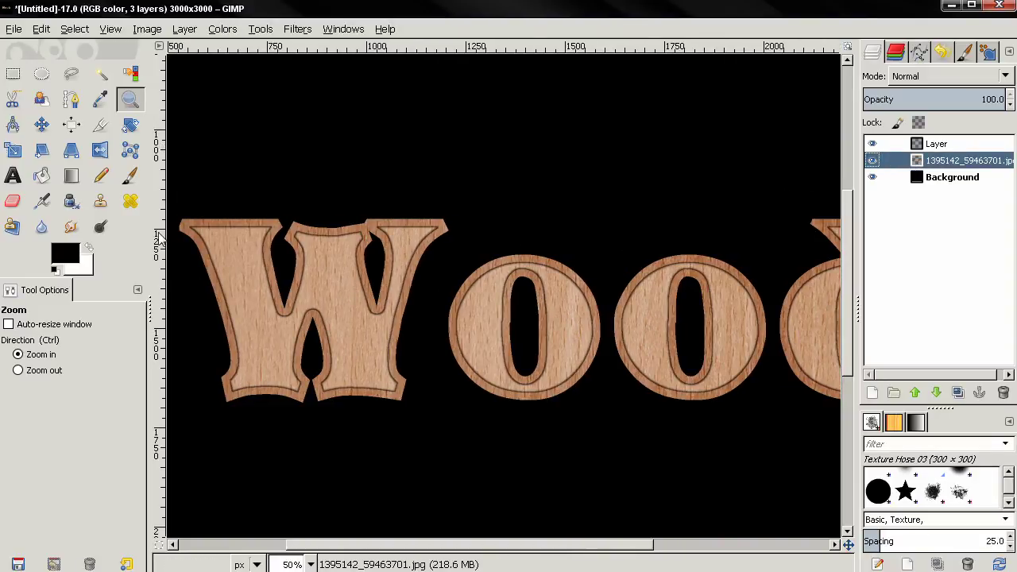
{"action": "left_click", "coordinate": [100, 227]}
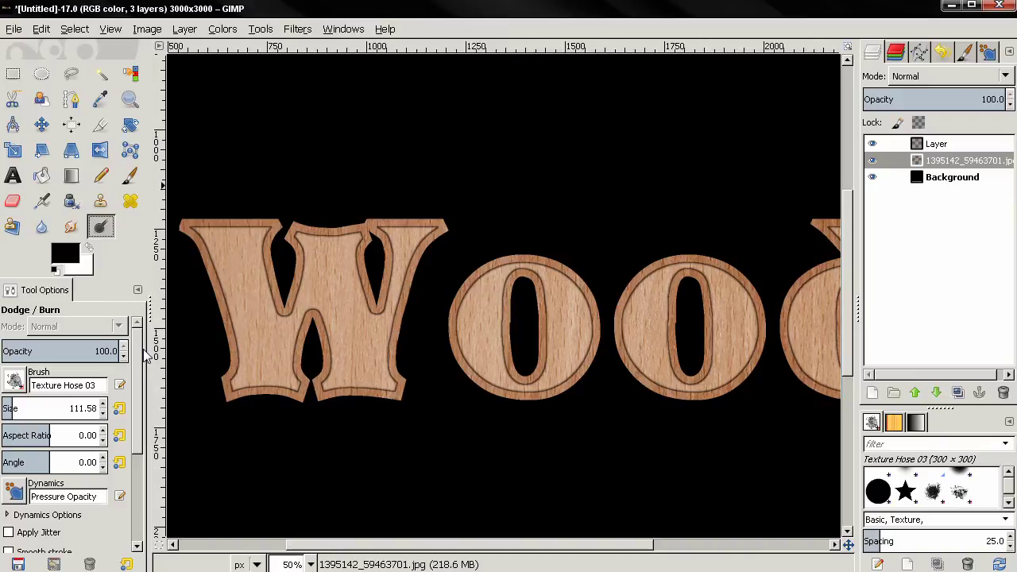
{"action": "scroll", "coordinate": [60, 452], "scroll_direction": "down", "scroll_amount": 5}
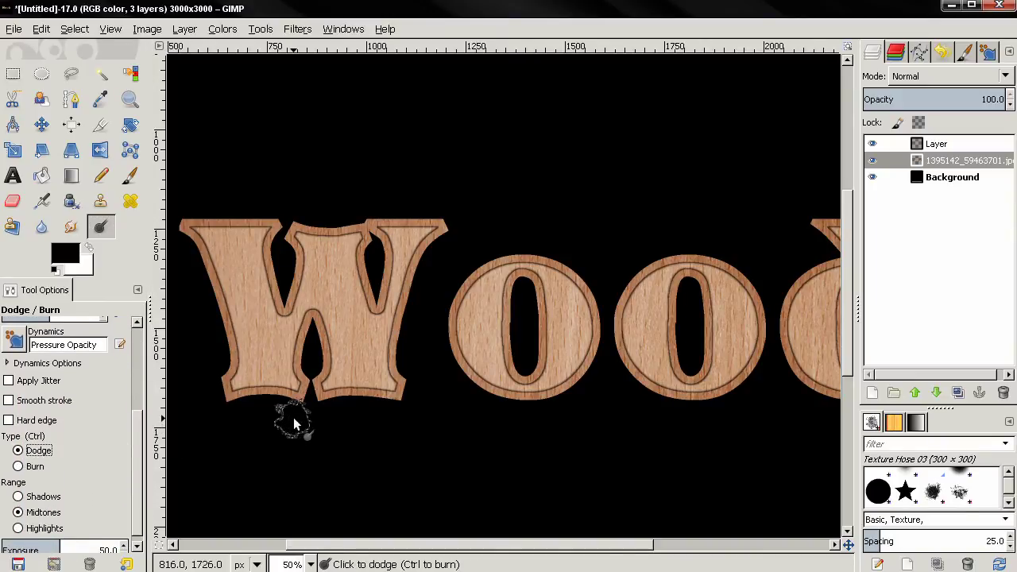
{"action": "scroll", "coordinate": [142, 358], "scroll_direction": "up", "scroll_amount": 5}
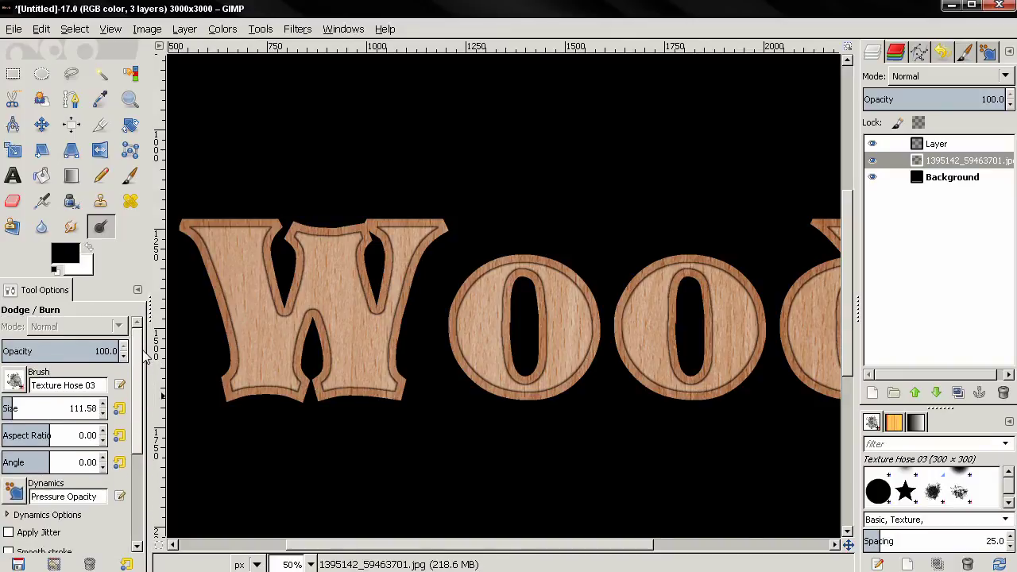
{"action": "left_click", "coordinate": [934, 492]}
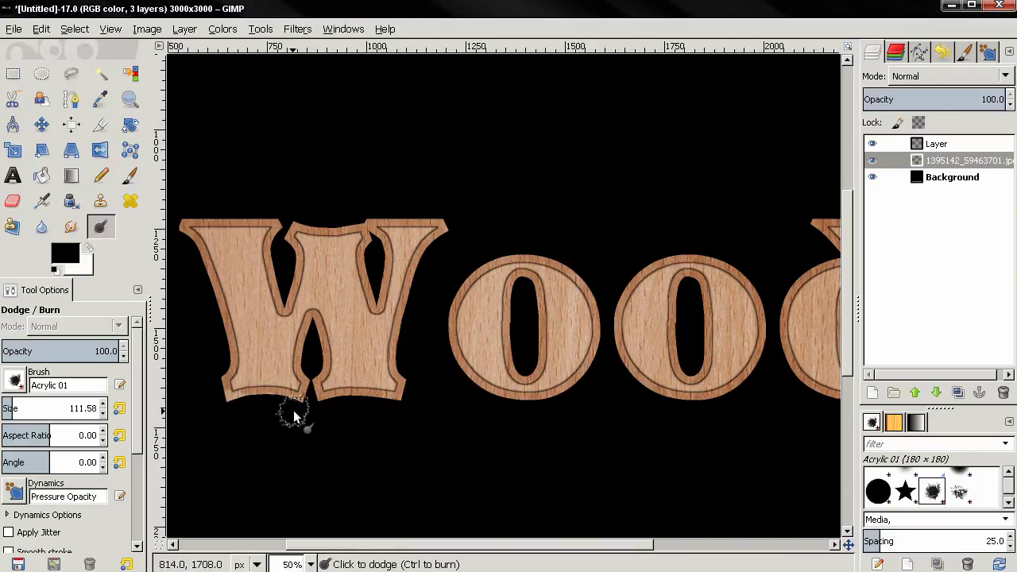
Step: Dodge the W's bottom and left edges and the first o, then the W's notch at angle -94.43
{"action": "mouse_move", "coordinate": [295, 409]}
{"action": "left_mouse_down"}
{"action": "mouse_move", "coordinate": [254, 413]}
{"action": "mouse_move", "coordinate": [188, 312]}
{"action": "left_mouse_up"}
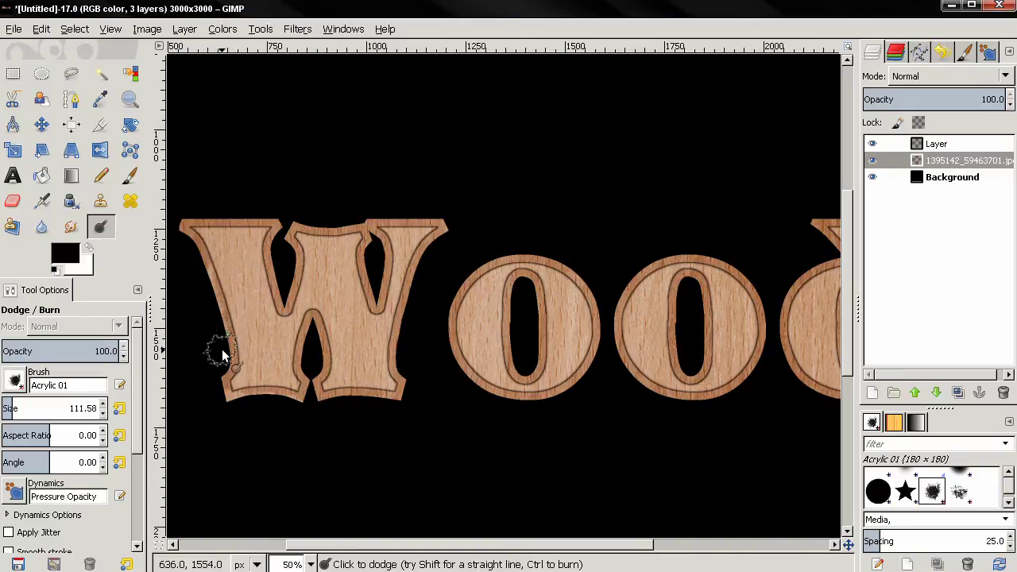
{"action": "mouse_move", "coordinate": [223, 352]}
{"action": "left_mouse_down"}
{"action": "mouse_move", "coordinate": [189, 261]}
{"action": "mouse_move", "coordinate": [218, 204]}
{"action": "mouse_move", "coordinate": [187, 209]}
{"action": "mouse_move", "coordinate": [282, 200]}
{"action": "mouse_move", "coordinate": [391, 206]}
{"action": "mouse_move", "coordinate": [398, 219]}
{"action": "mouse_move", "coordinate": [430, 209]}
{"action": "left_mouse_up"}
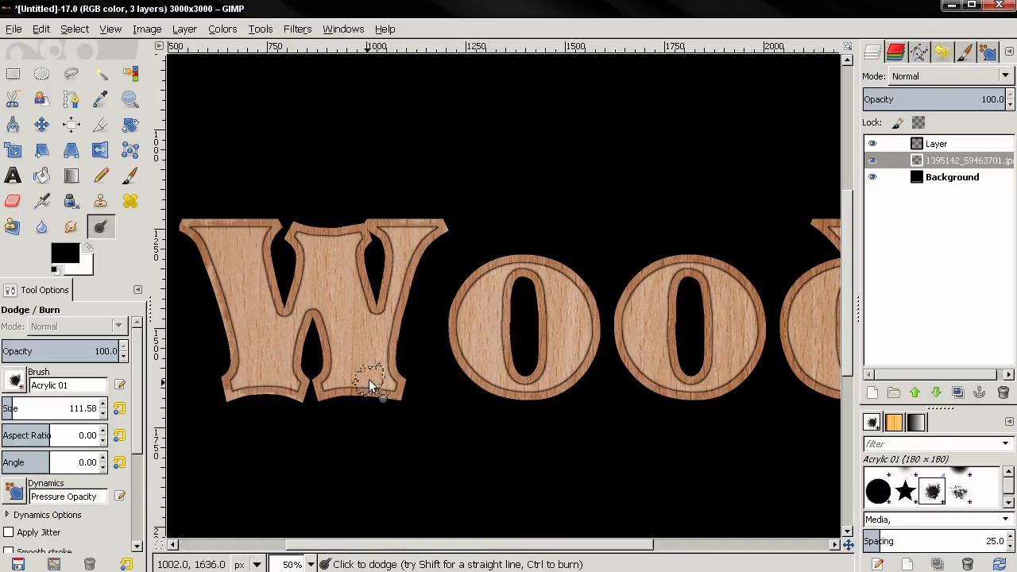
{"action": "left_click_drag", "start_coordinate": [532, 340], "coordinate": [519, 332]}
{"action": "left_click_drag", "start_coordinate": [47, 461], "coordinate": [24, 461]}
{"action": "left_click_drag", "start_coordinate": [313, 357], "coordinate": [311, 405]}
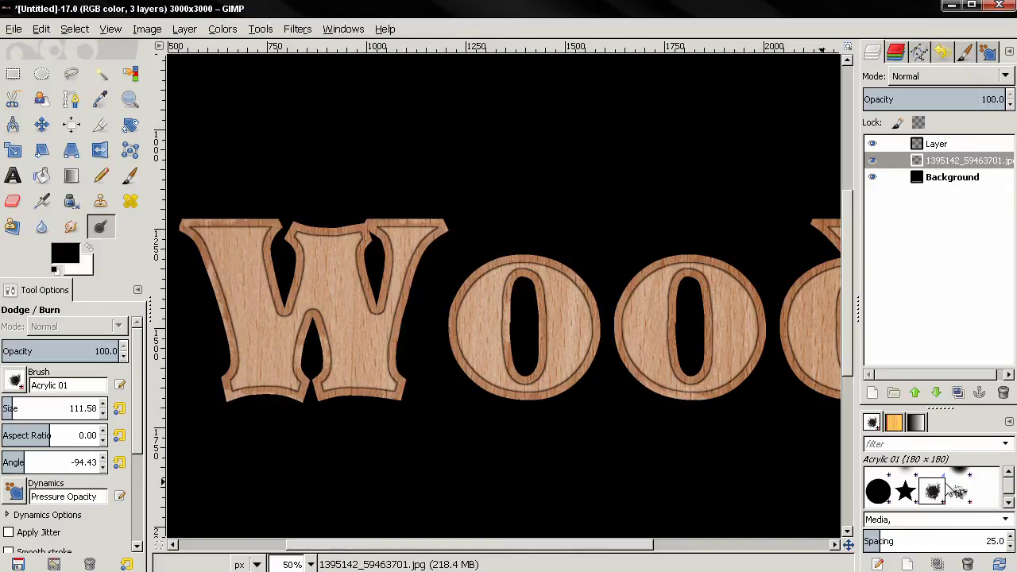
Step: Paint faint black grime at opacity 6 across the W's strokes, then switch to the Acrylic 02 brush
{"action": "left_click", "coordinate": [131, 177]}
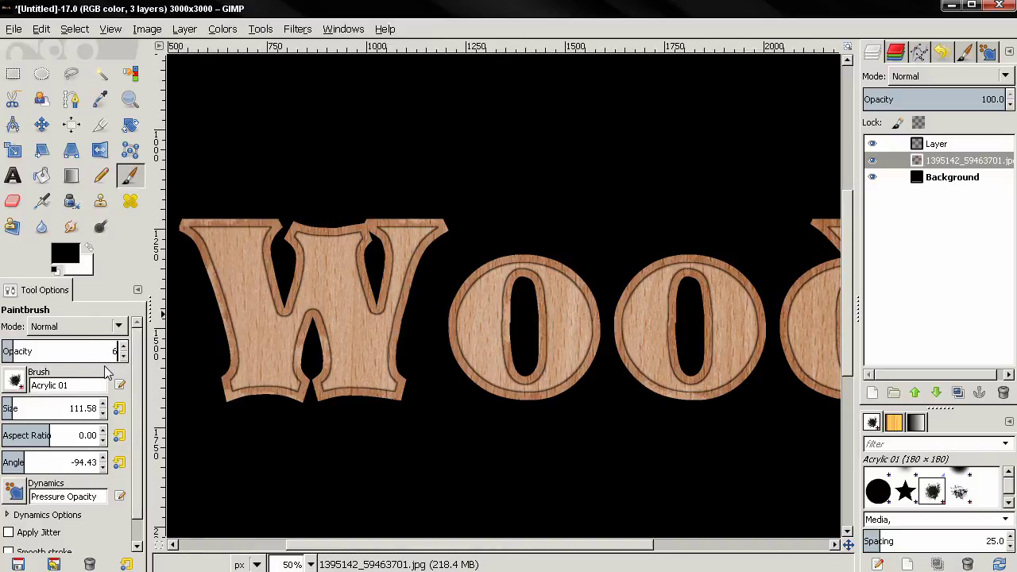
{"action": "key", "text": "Return"}
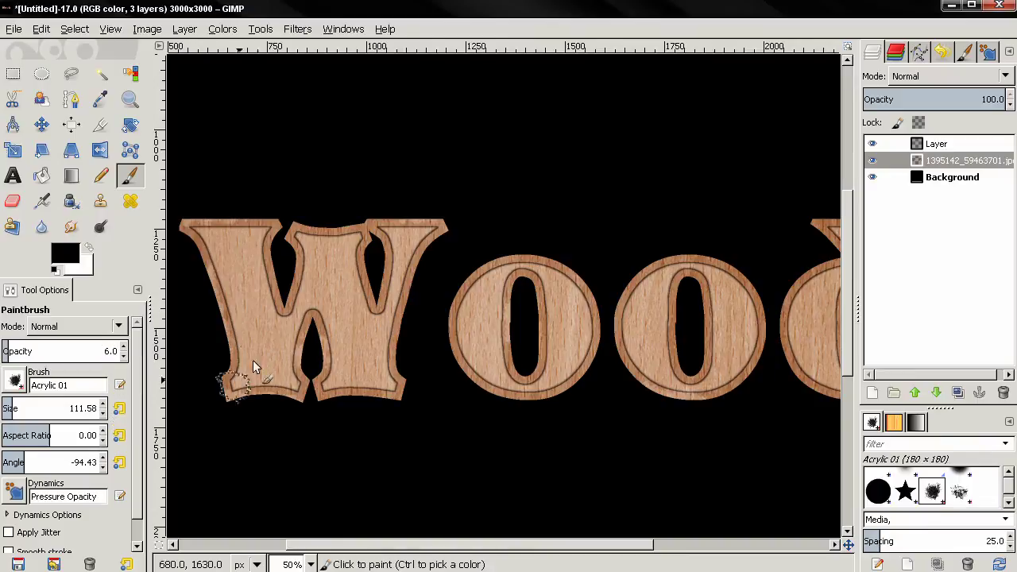
{"action": "left_click_drag", "start_coordinate": [259, 355], "coordinate": [233, 290]}
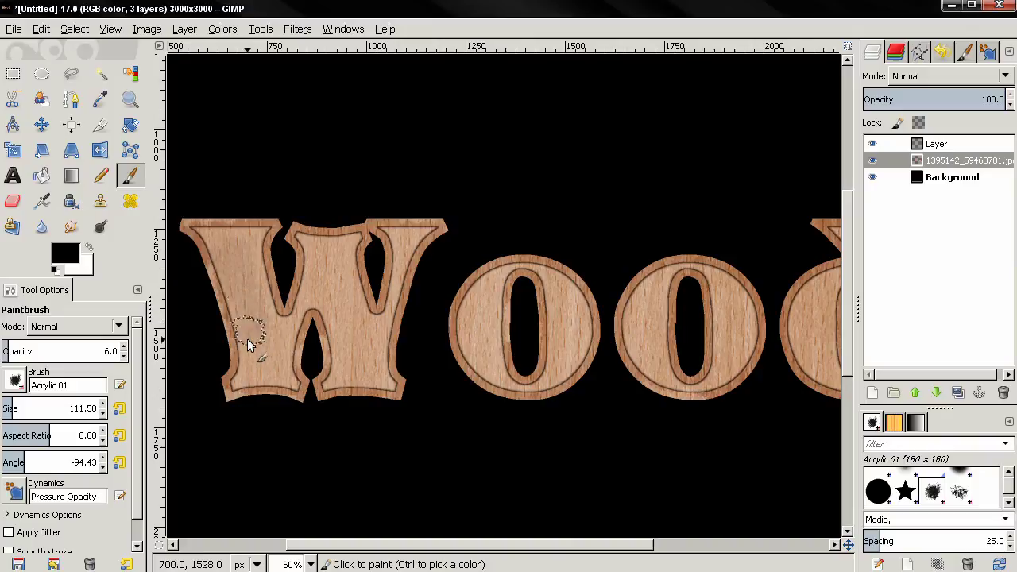
{"action": "left_click_drag", "start_coordinate": [269, 348], "coordinate": [291, 356]}
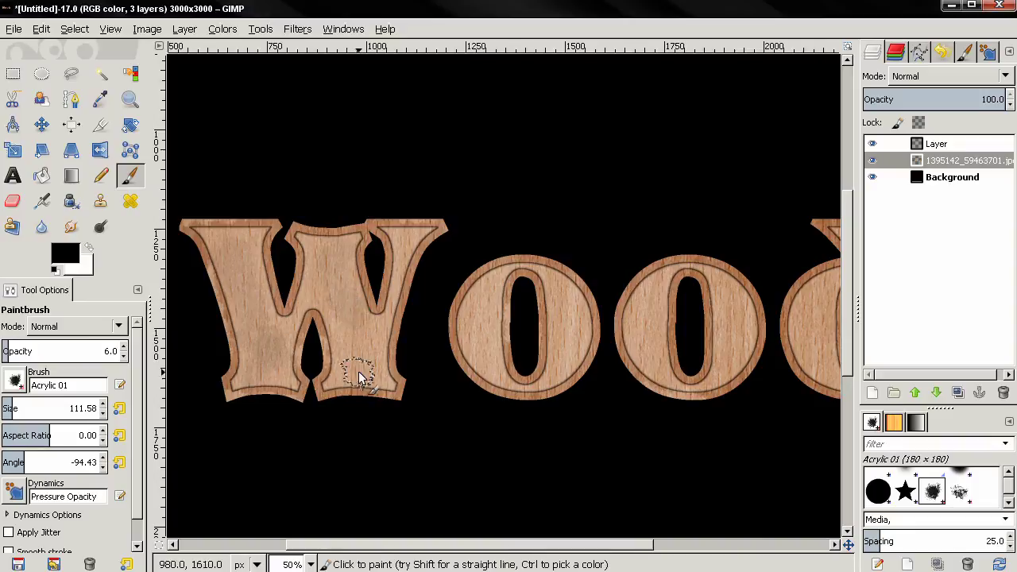
{"action": "left_click_drag", "start_coordinate": [361, 379], "coordinate": [395, 403]}
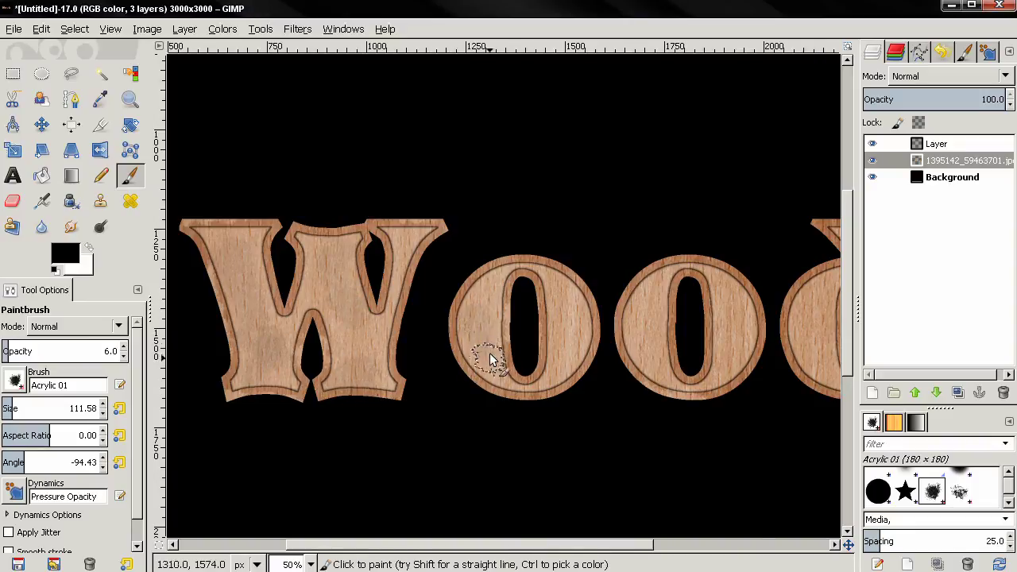
{"action": "left_click", "coordinate": [961, 491]}
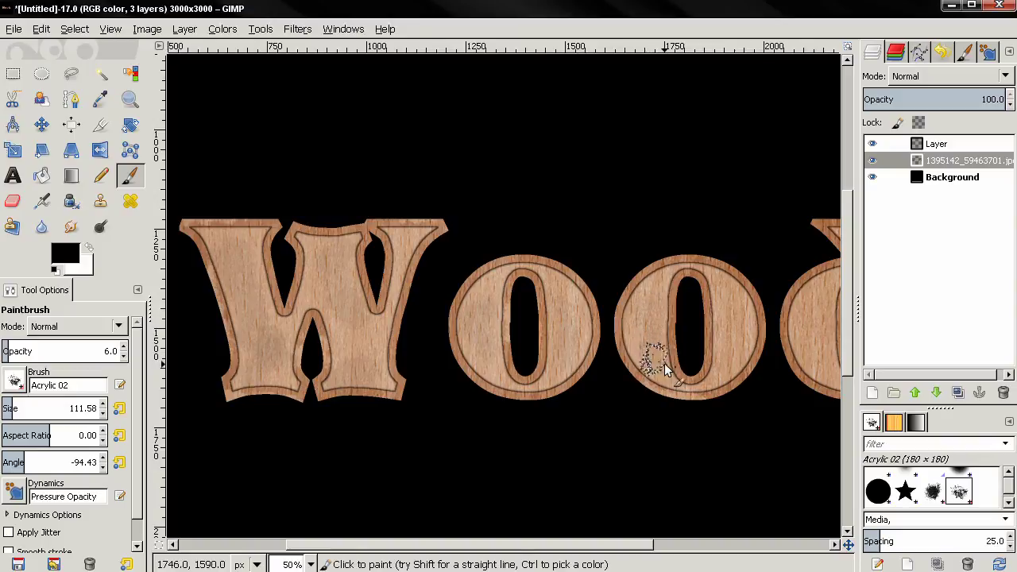
{"action": "scroll", "coordinate": [624, 402], "scroll_direction": "right", "scroll_amount": 3}
{"action": "scroll", "coordinate": [649, 399], "scroll_direction": "left", "scroll_amount": 4}
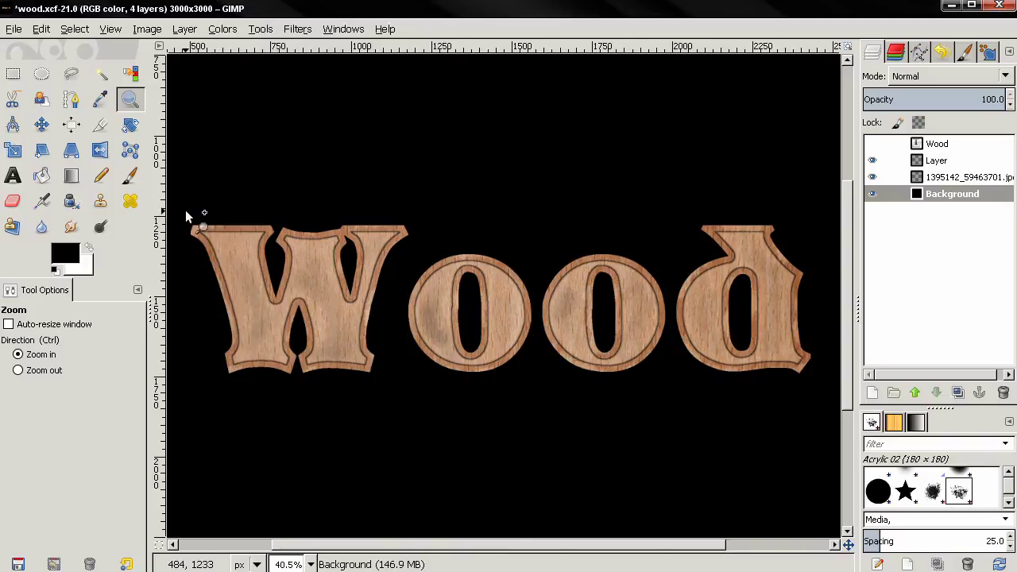
{"action": "left_click_drag", "start_coordinate": [183, 212], "coordinate": [467, 466]}
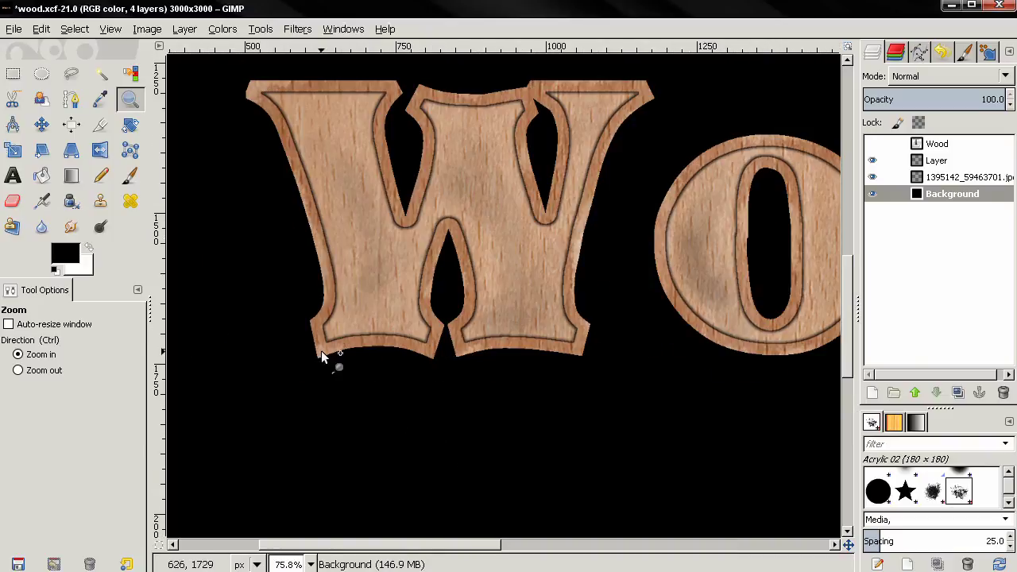
{"action": "left_click", "coordinate": [537, 406]}
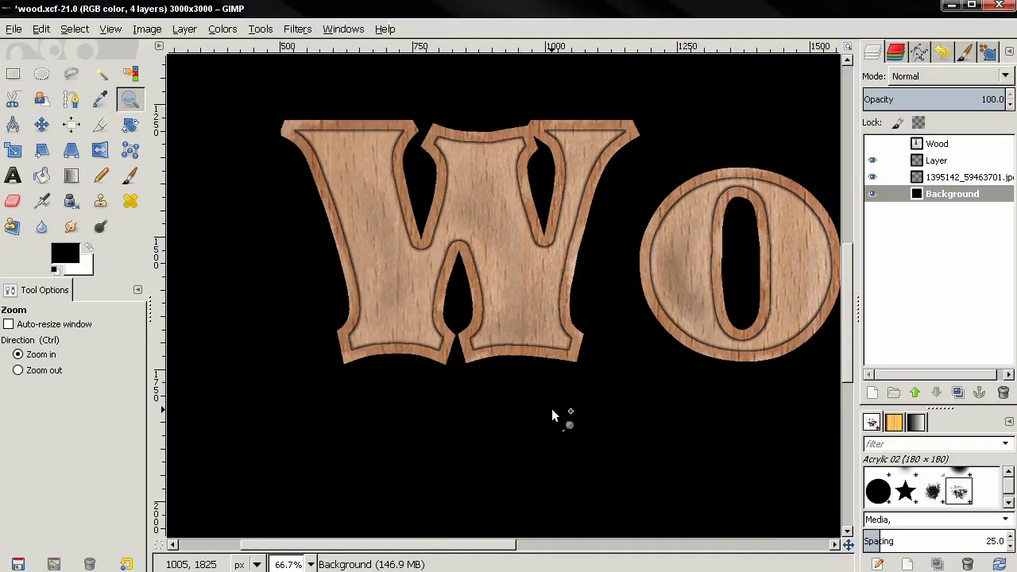
{"action": "left_click", "coordinate": [619, 432]}
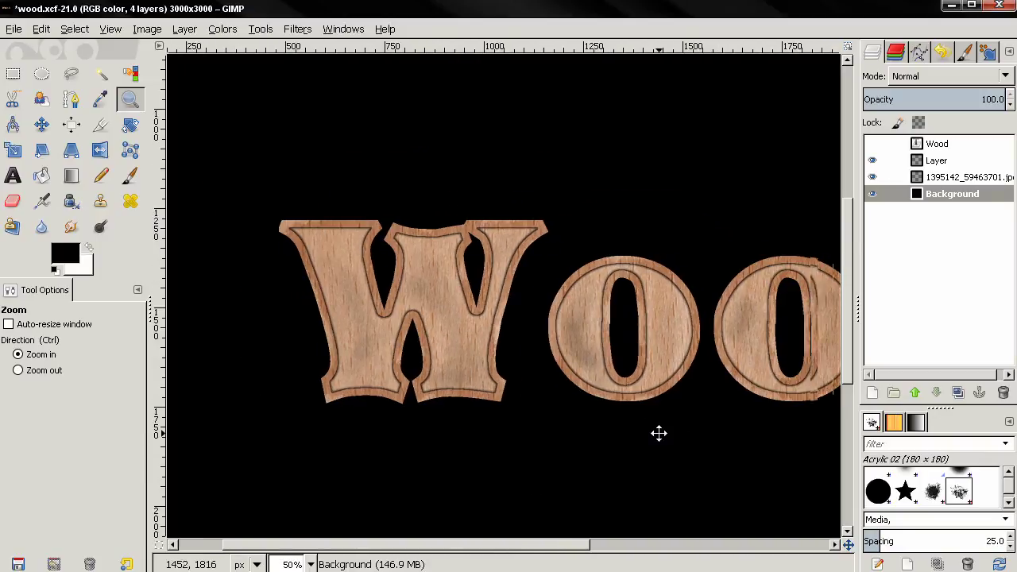
{"action": "left_click", "coordinate": [554, 428]}
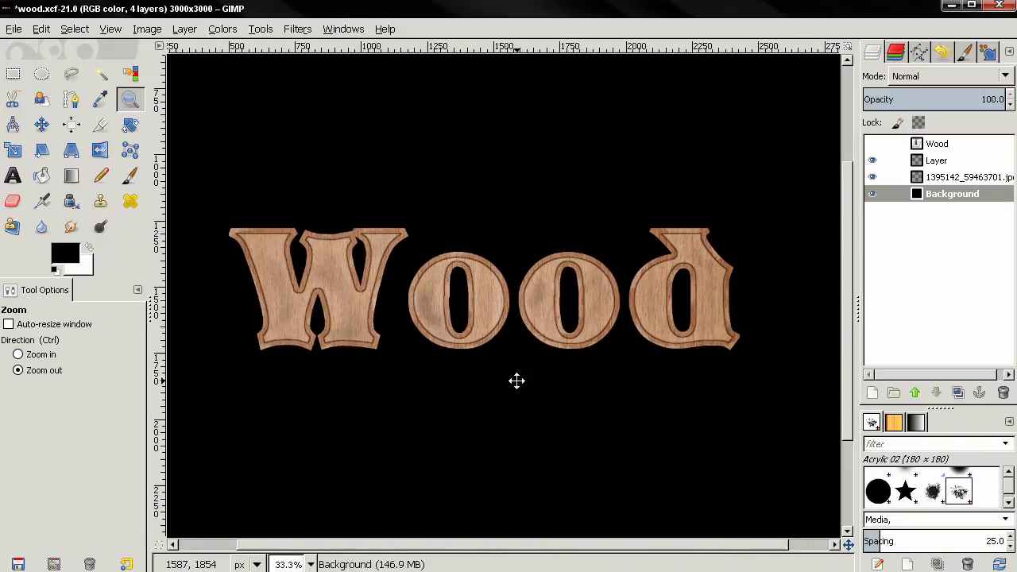
{"action": "left_click", "coordinate": [517, 384]}
{"action": "left_click_drag", "start_coordinate": [523, 390], "coordinate": [339, 403]}
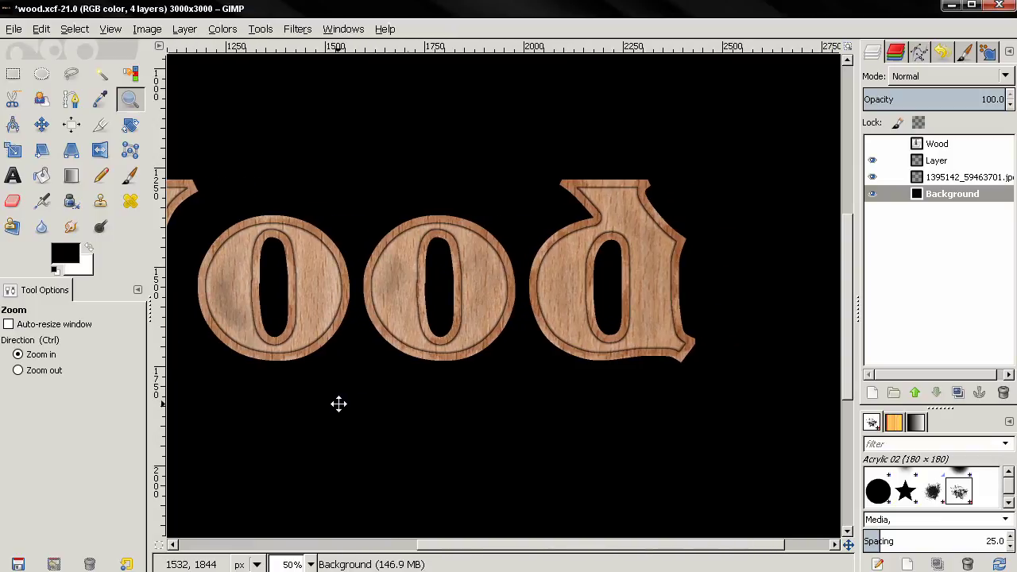
{"action": "left_click", "coordinate": [625, 386]}
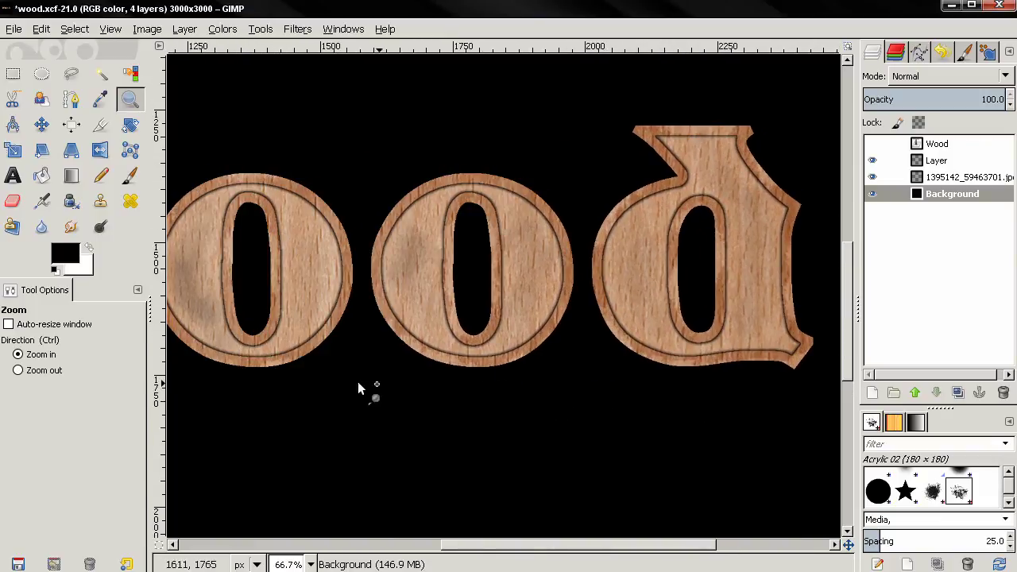